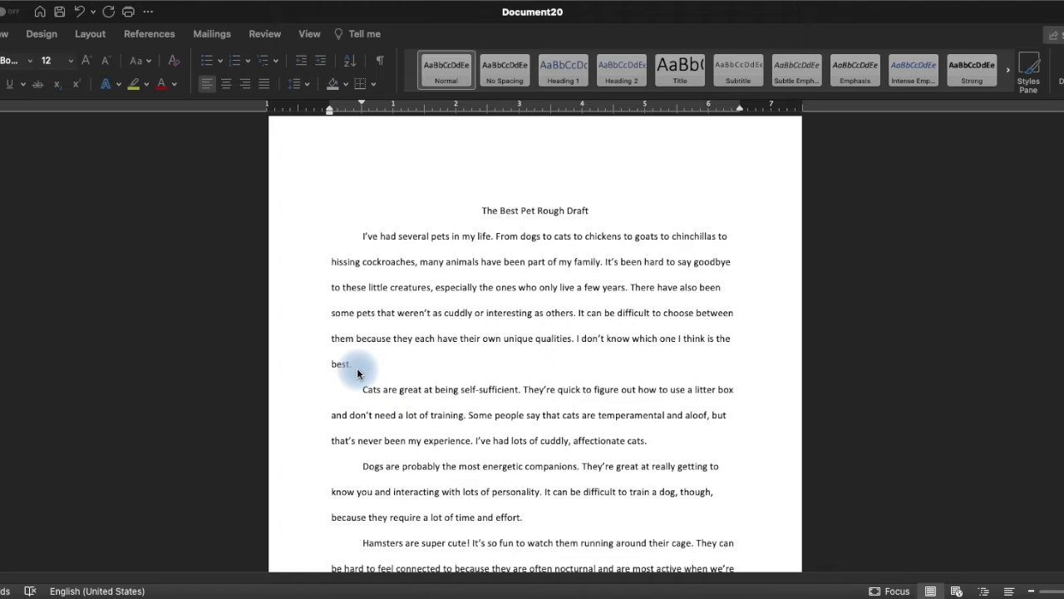
Step: Read through the rough draft's introduction, its cats, dogs and hamsters paragraphs, and the closing paragraph about the pet rat
click(345, 356)
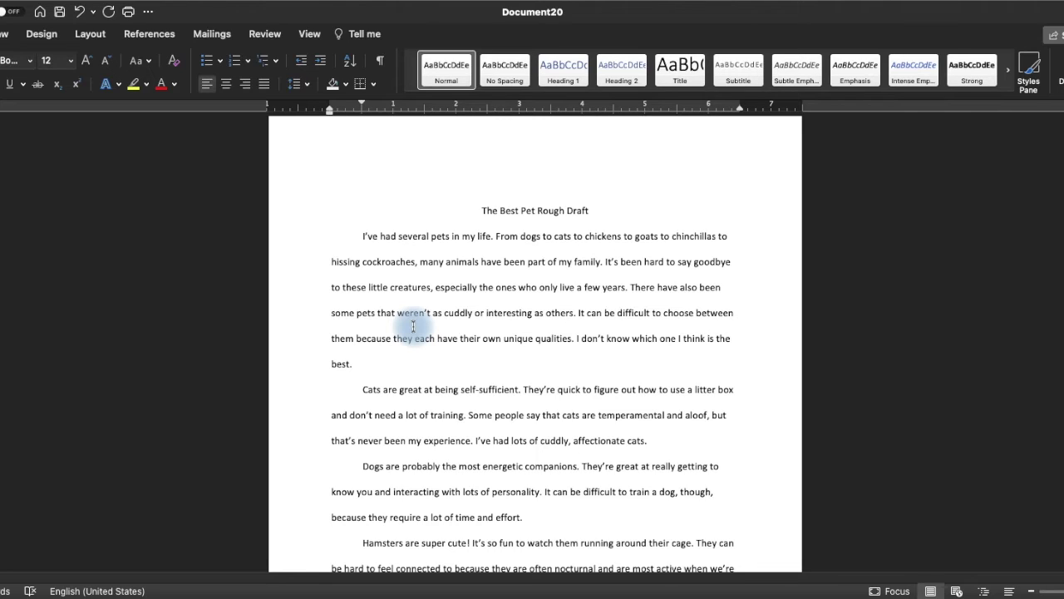
scroll(532, 378, down, 1)
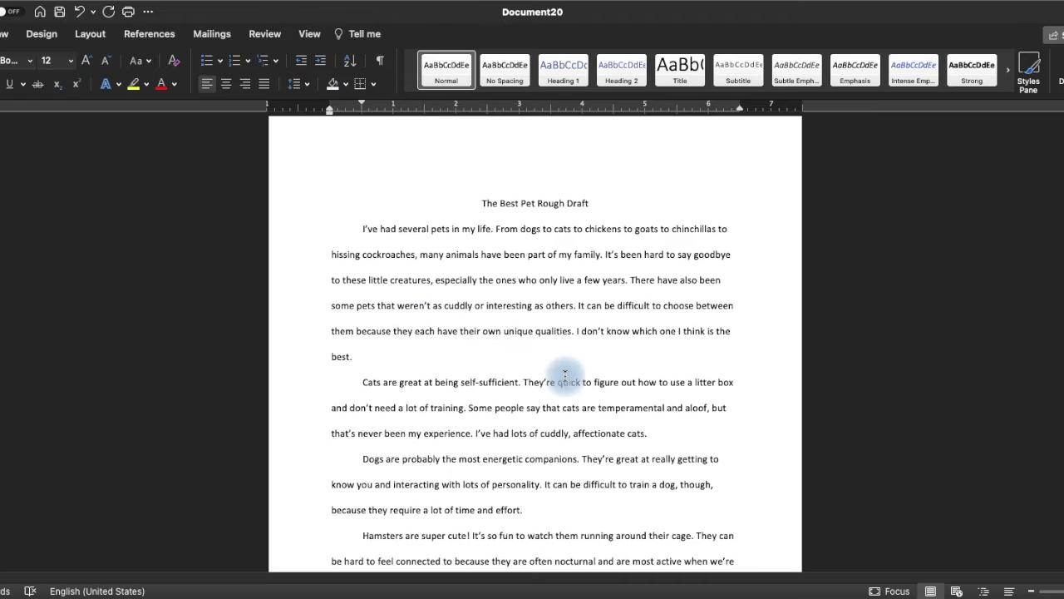
drag(475, 381, 573, 433)
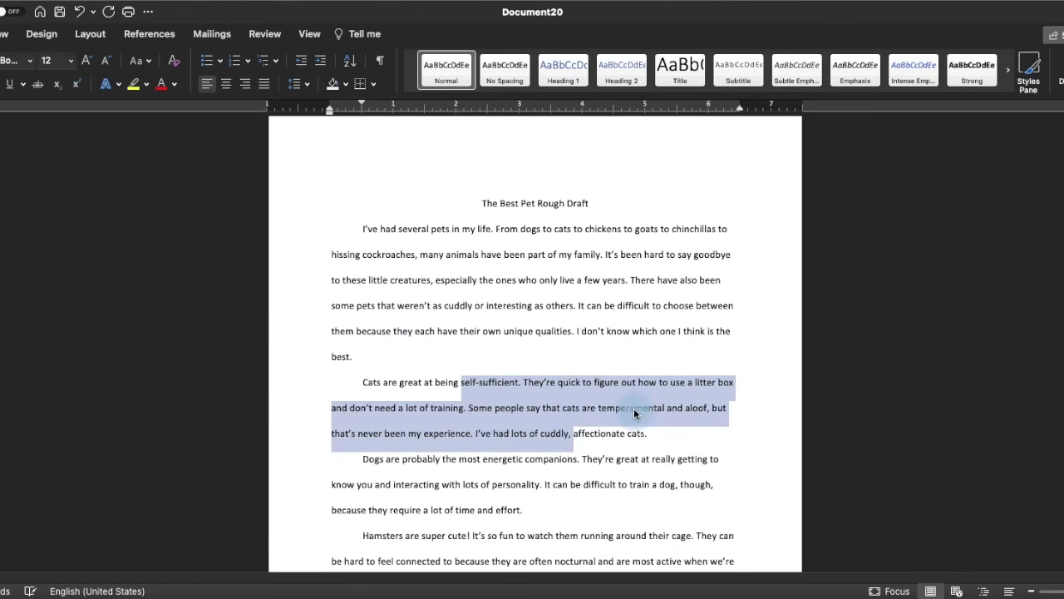
click(636, 407)
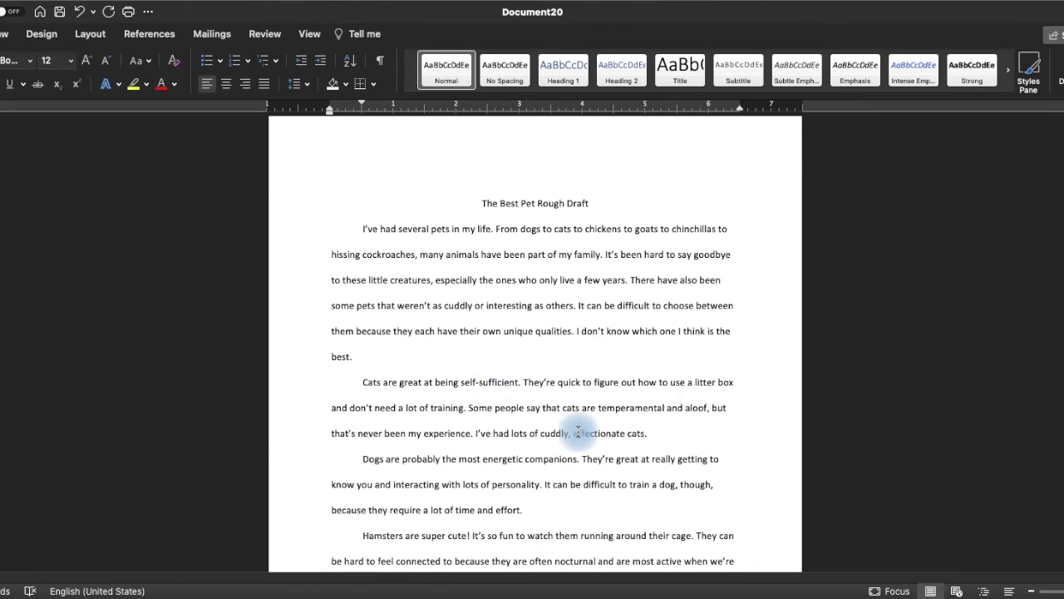
scroll(609, 429, down, 1)
drag(362, 429, 532, 486)
click(555, 456)
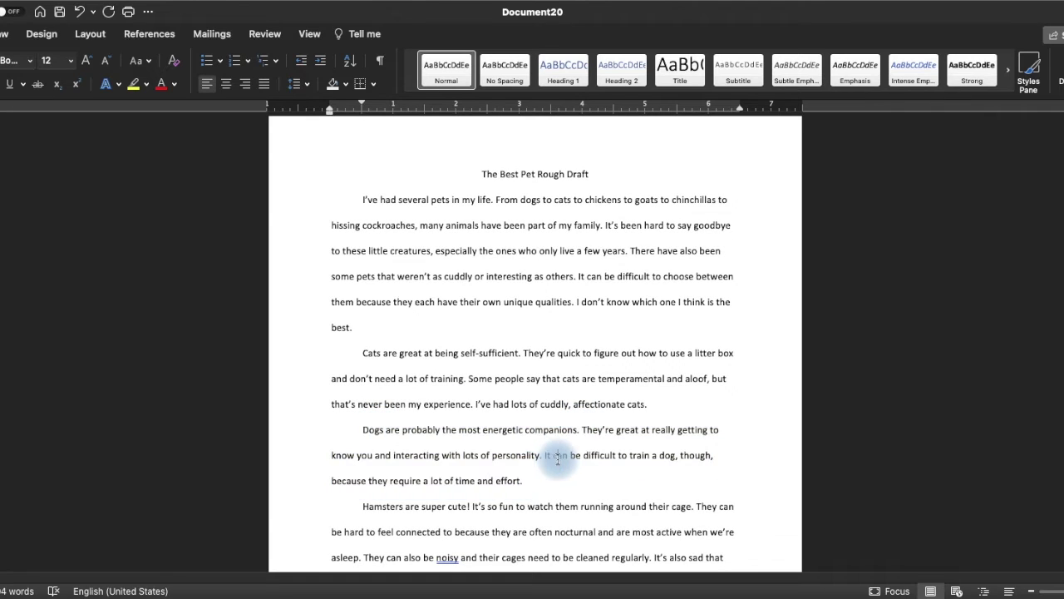
scroll(582, 458, down, 2)
drag(370, 459, 545, 539)
click(572, 475)
click(573, 508)
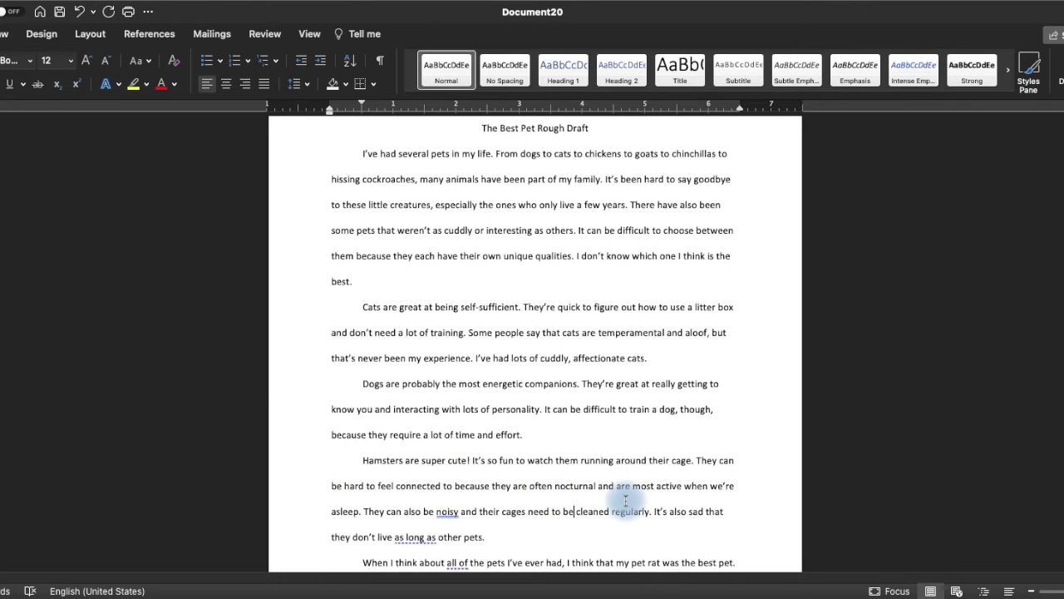
scroll(619, 499, down, 6)
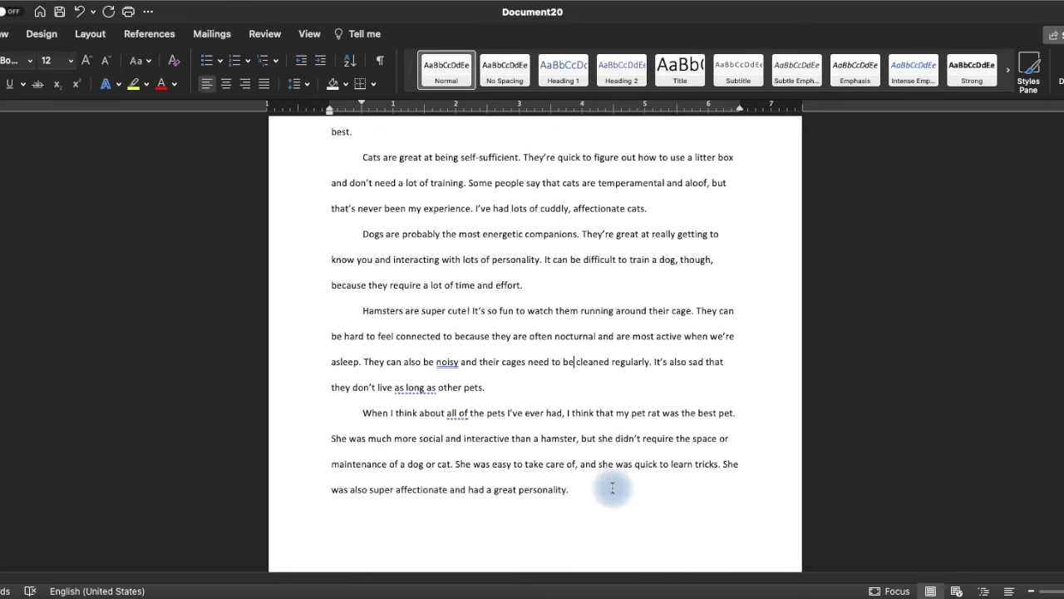
click(363, 413)
drag(363, 413, 507, 418)
click(584, 420)
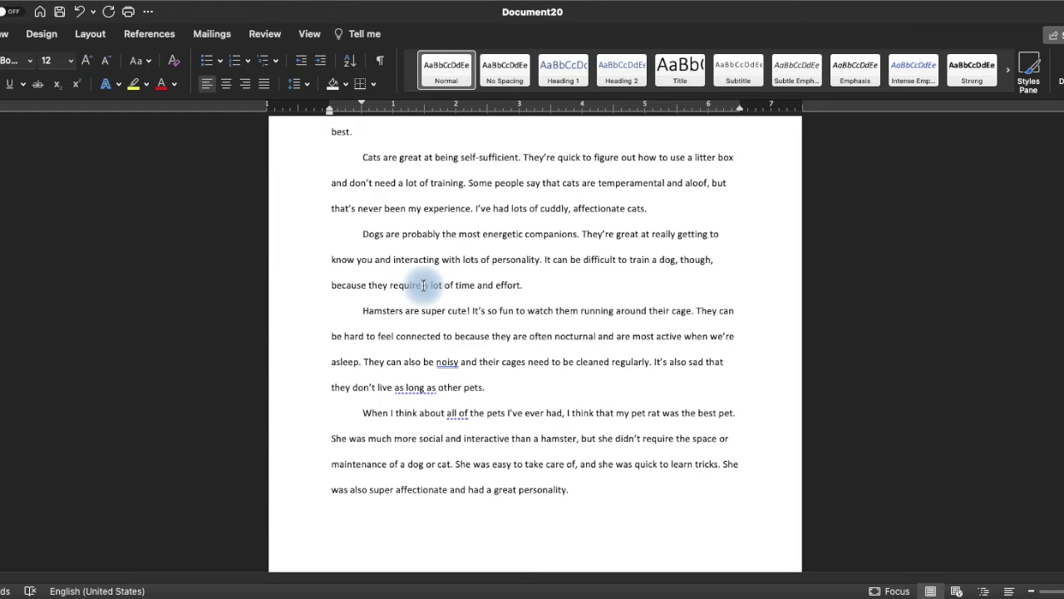
Step: Highlight the last paragraph's opening sentence about the pet rat in yellow and move it to the end of the first paragraph
drag(366, 414, 740, 415)
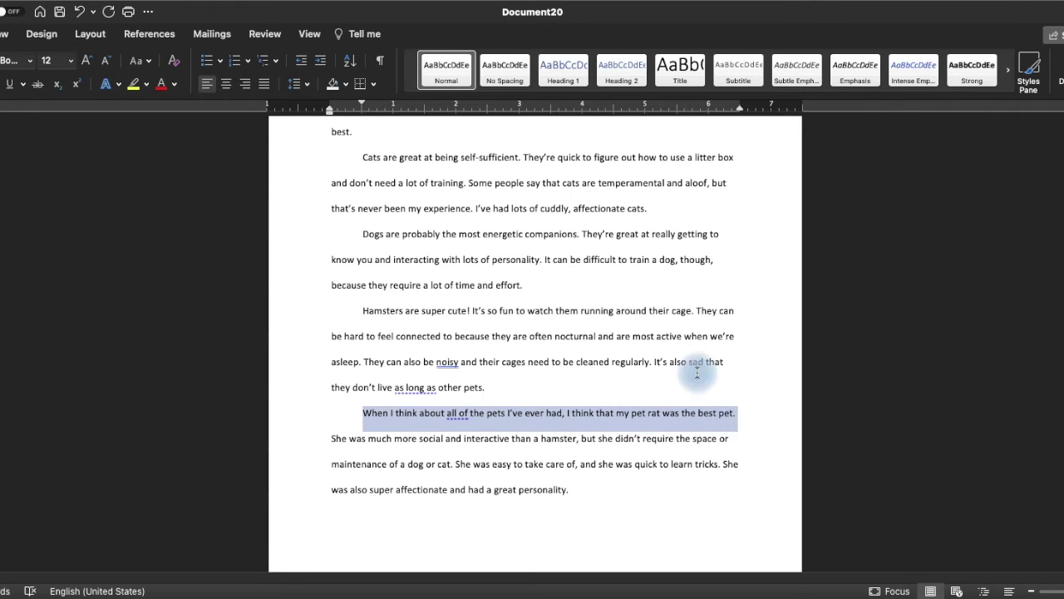
click(133, 83)
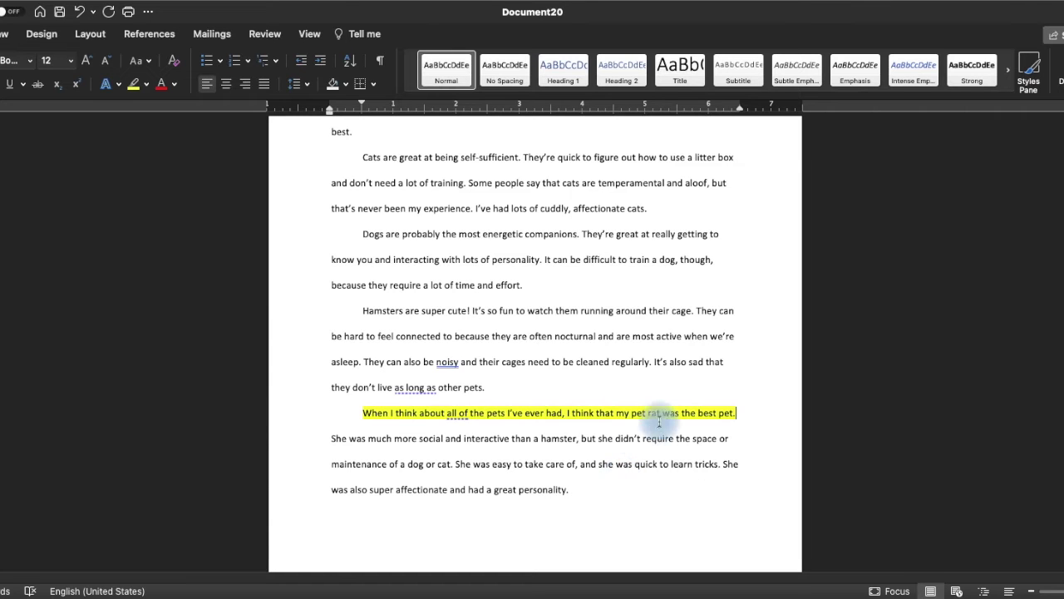
drag(748, 414, 337, 426)
key(super+c)
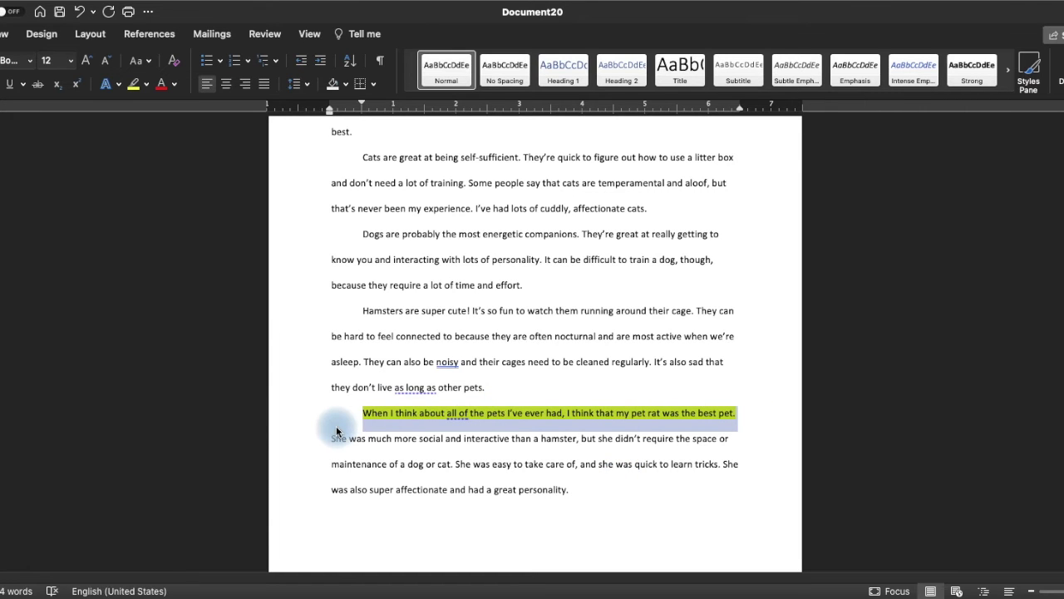
key(BackSpace)
scroll(494, 356, up, 5)
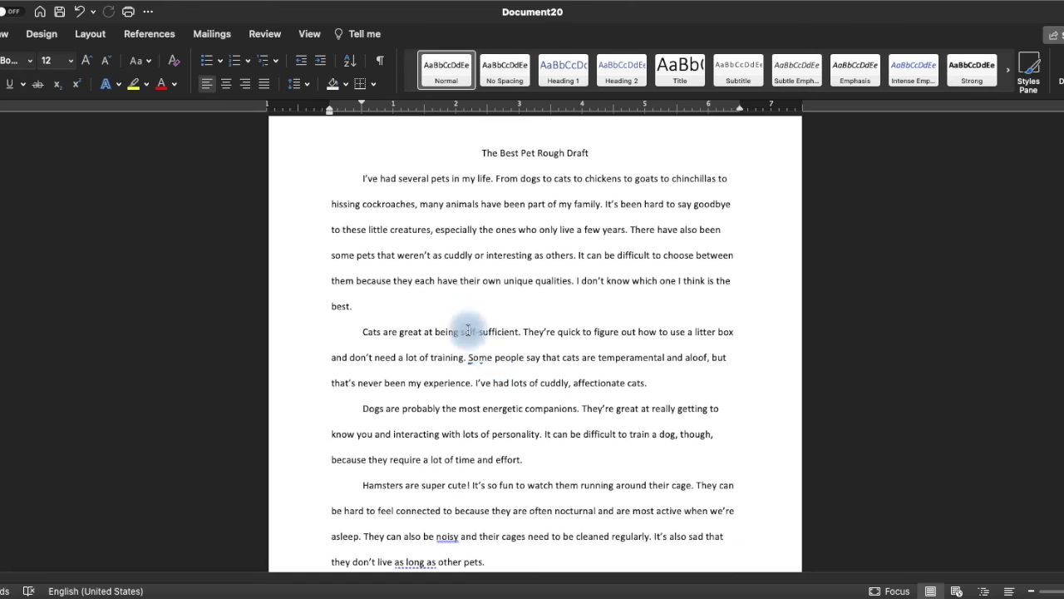
click(368, 305)
key(super+v)
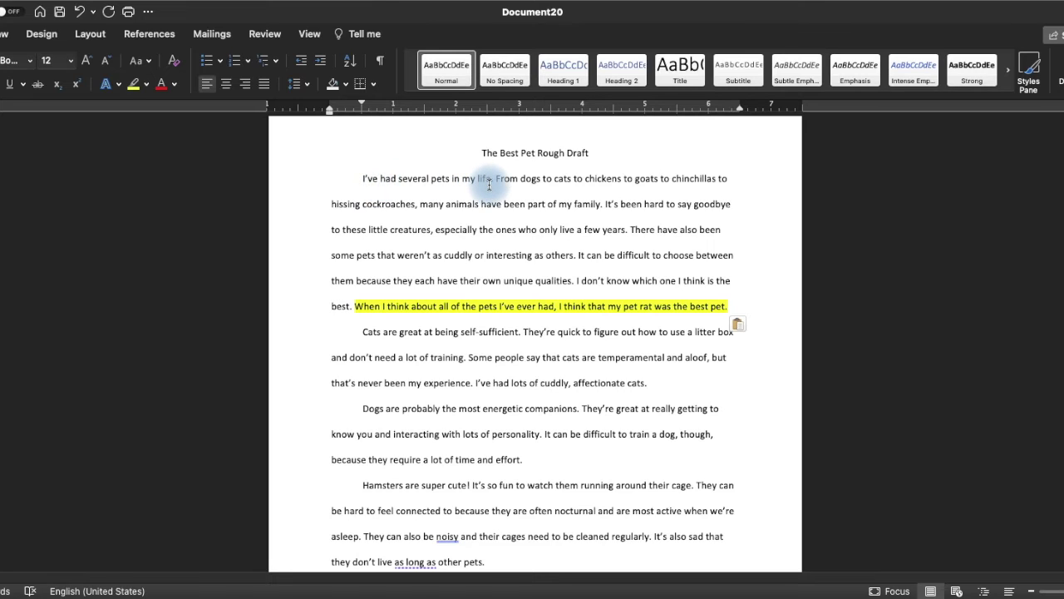
Step: Insert "rats to" before "chinchillas" in the first paragraph's list of pets
click(672, 177)
text(rats to)
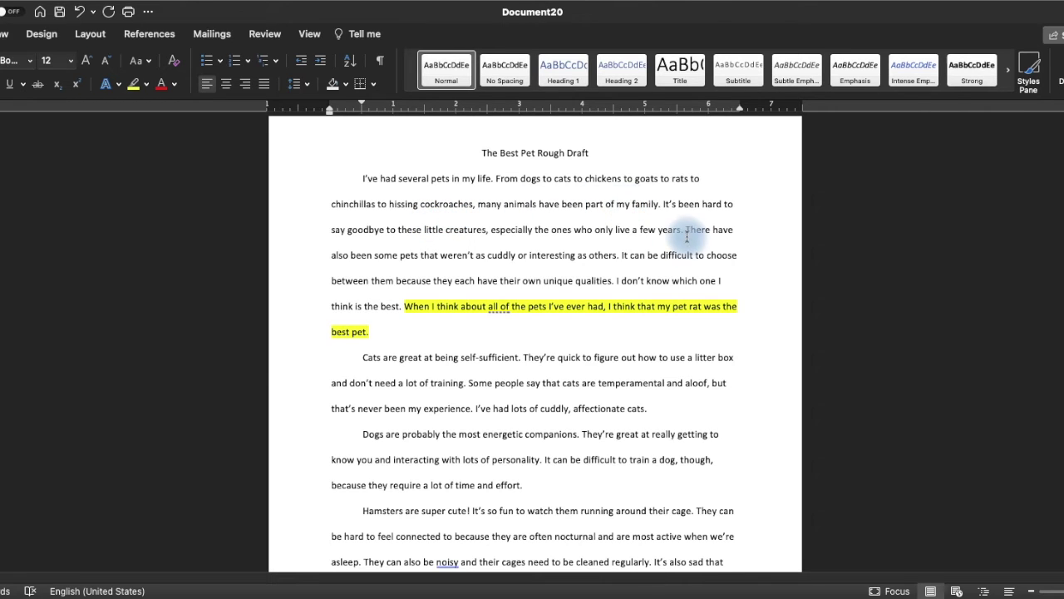
Step: Delete the first paragraph's sentences about saying goodbye to these little creatures and not knowing which pet is the best
super+click(670, 211)
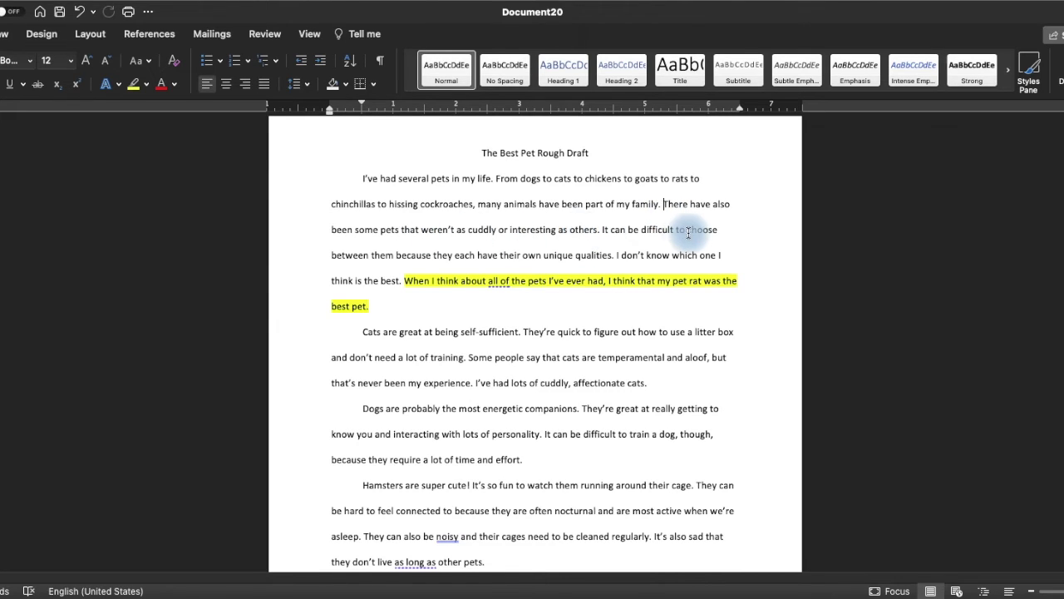
drag(404, 281, 619, 253)
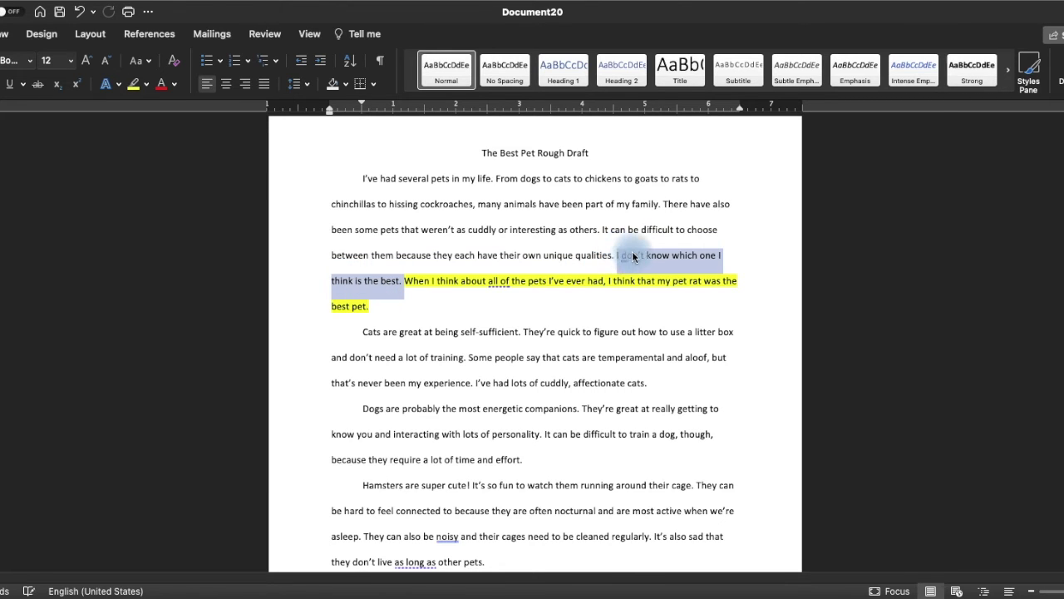
key(BackSpace)
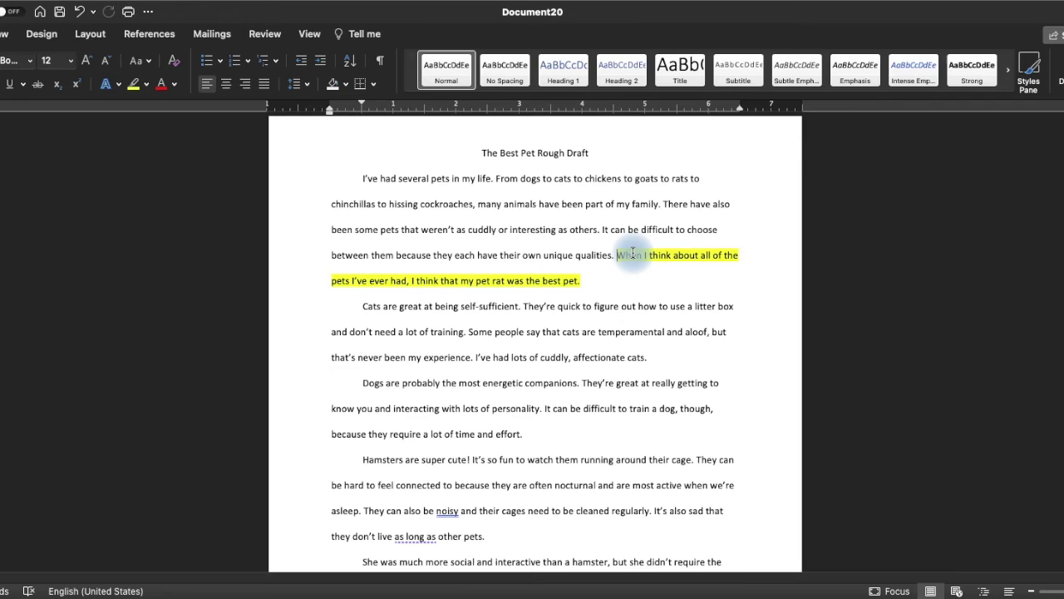
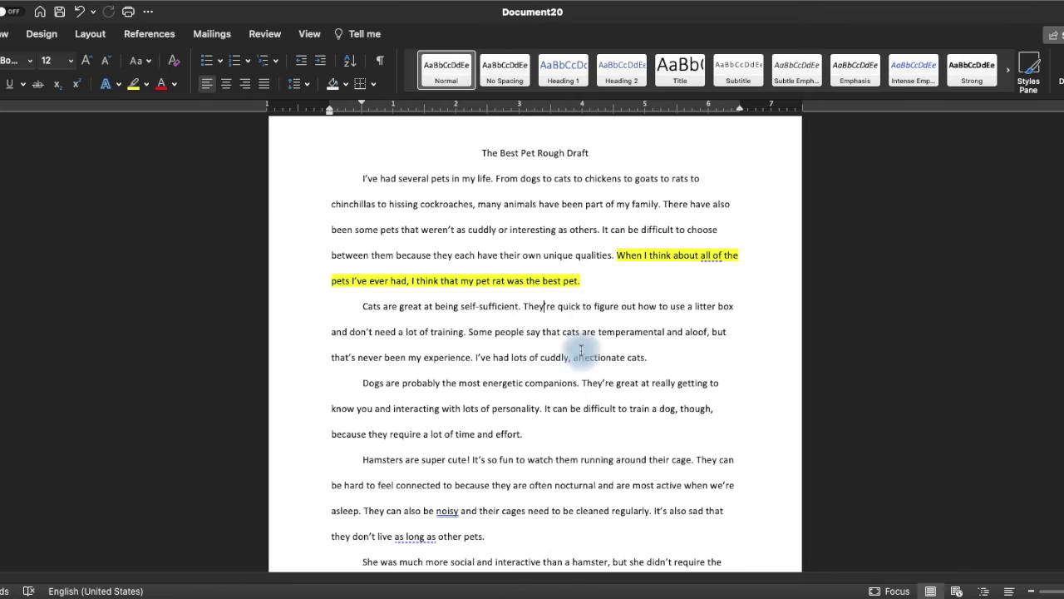
Step: Add a second paragraph saying the rat was the best pet but each pet had positives and negatives, ending "Let's take a closer look."
key(Return)
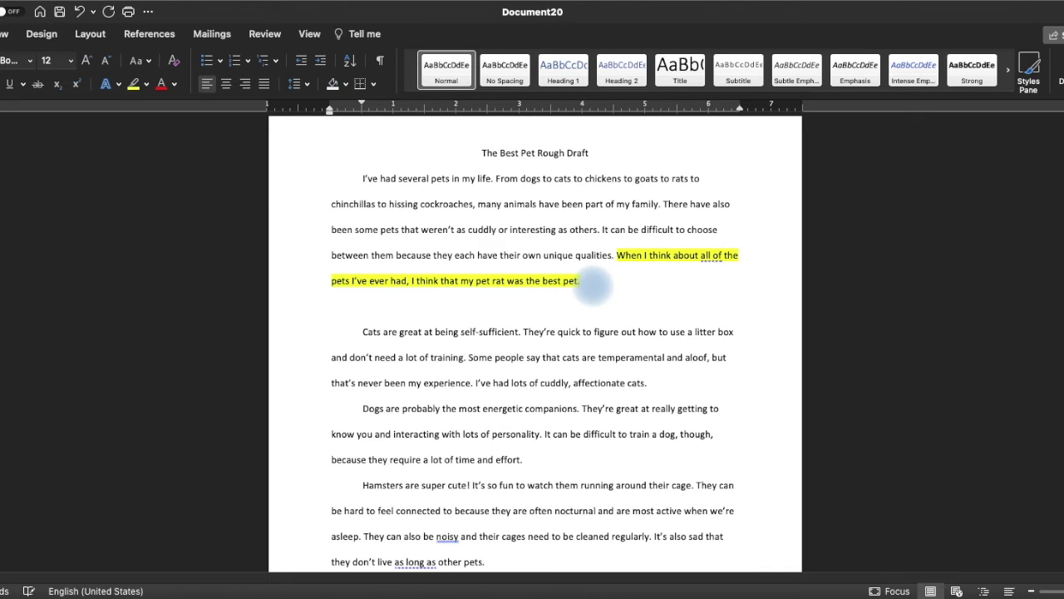
text(My rat was the best pet, but )
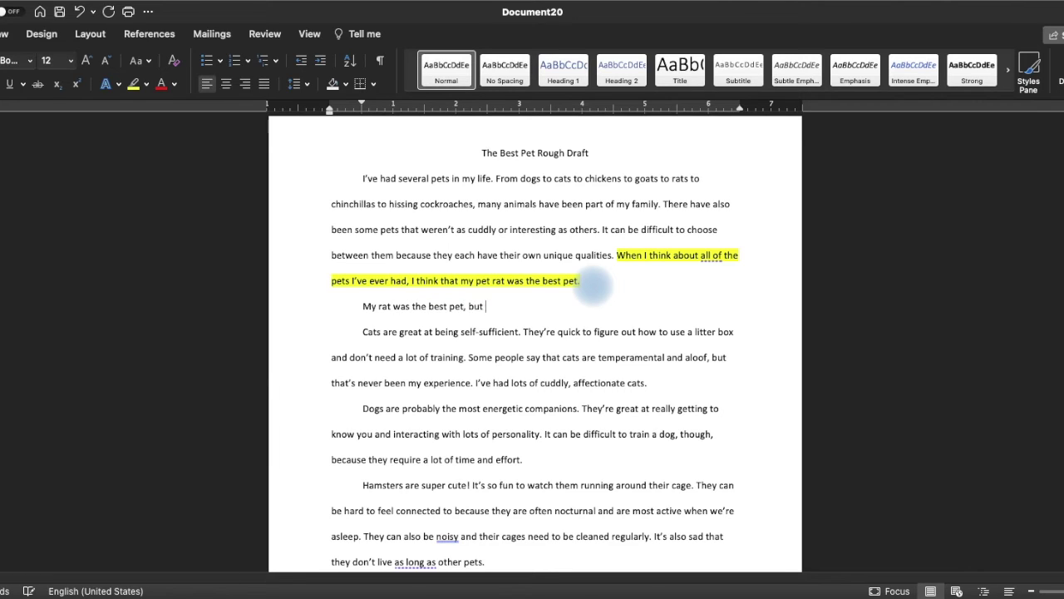
text(each of the pets I've had )
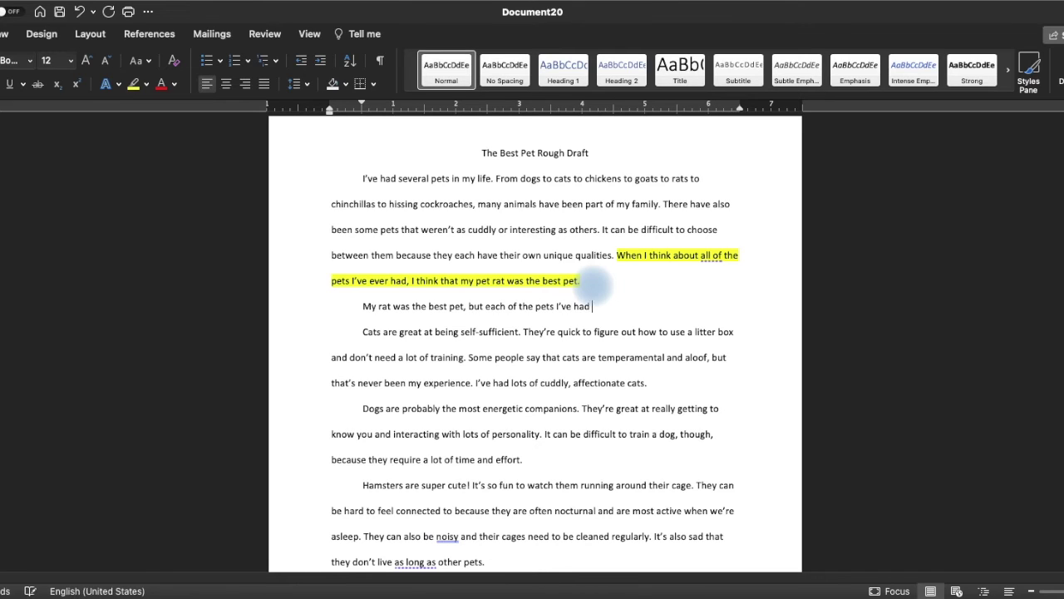
text(have had their own positives)
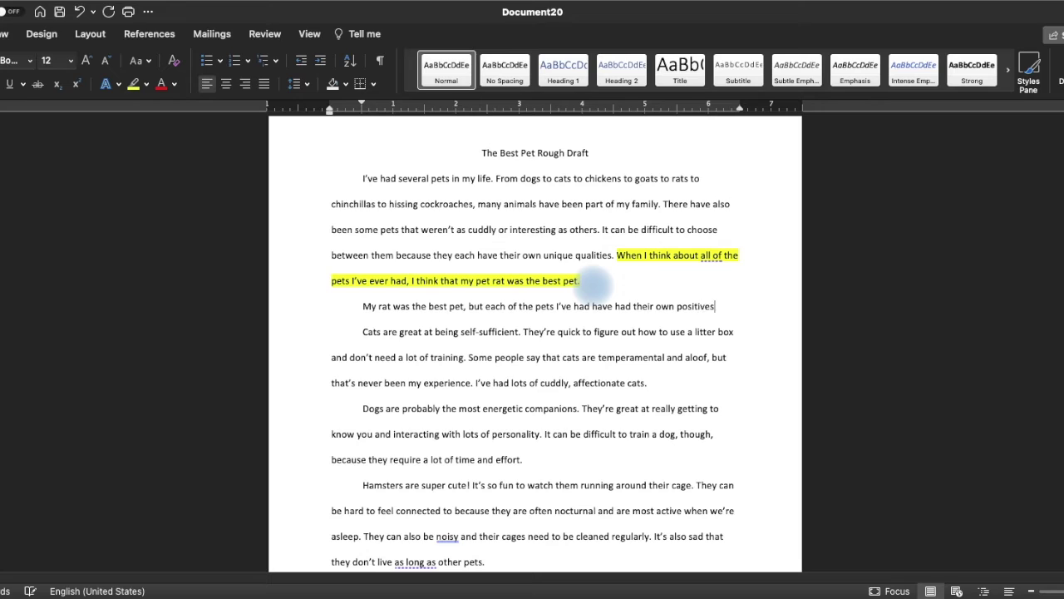
text( and negatives. )
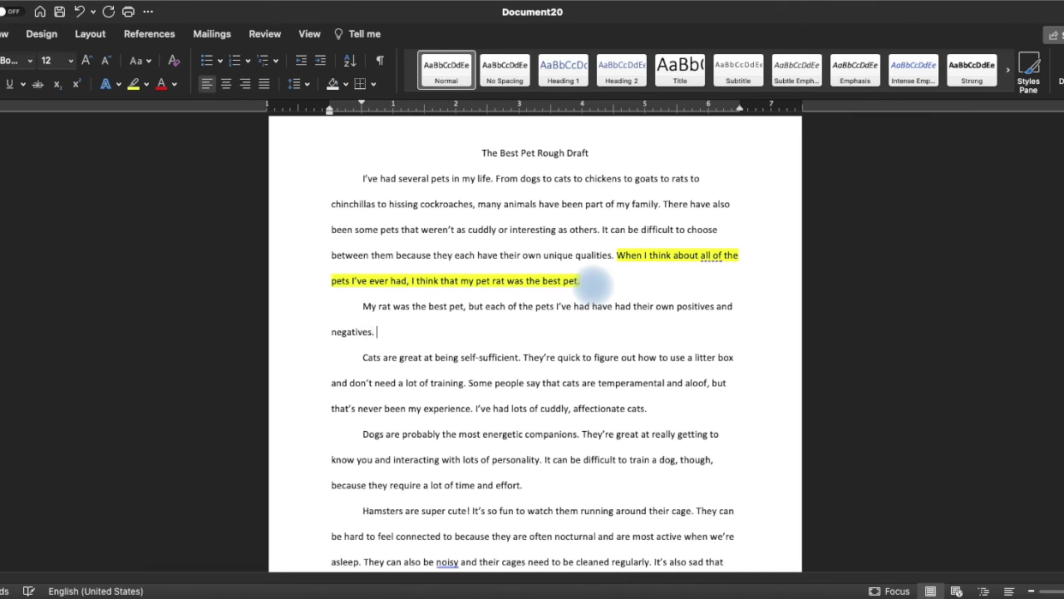
text(Let's take a closer look.)
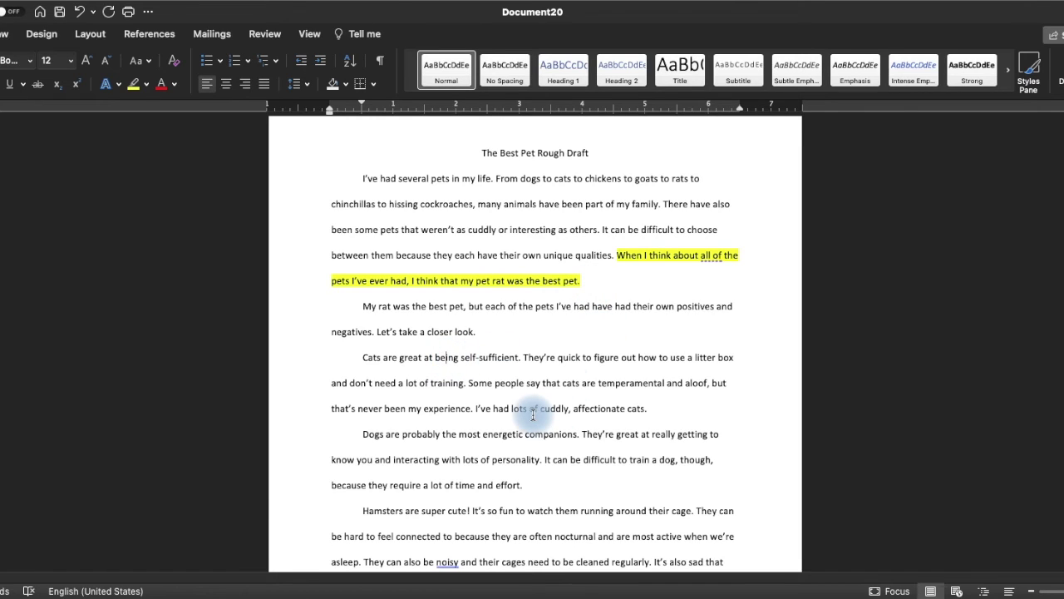
Step: Add "However, cats can be a lot of work and they need a lot of space." to the end of the cats paragraph
scroll(537, 416, down, 1)
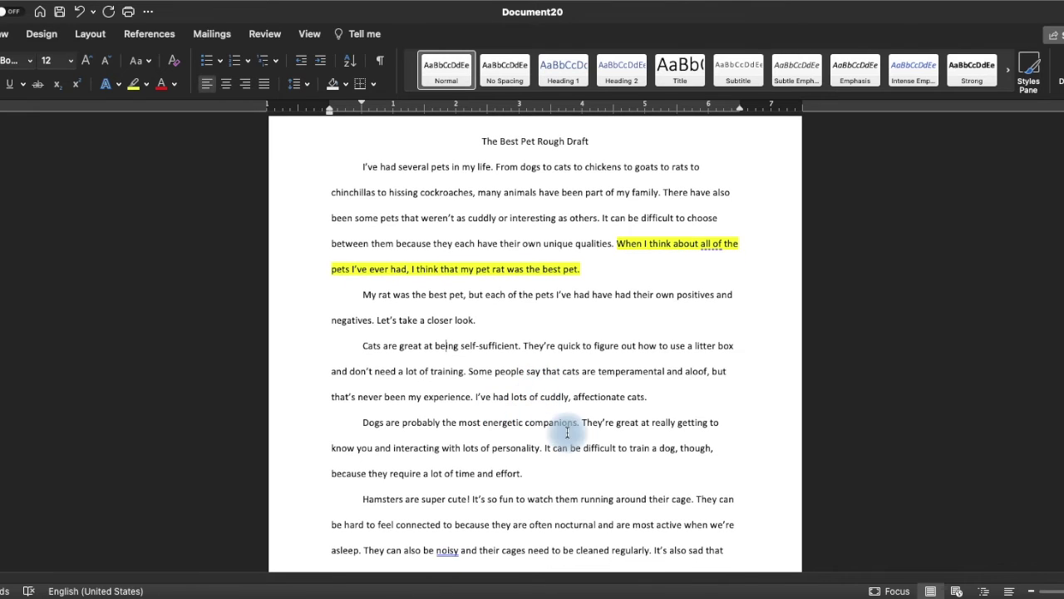
scroll(549, 440, down, 1)
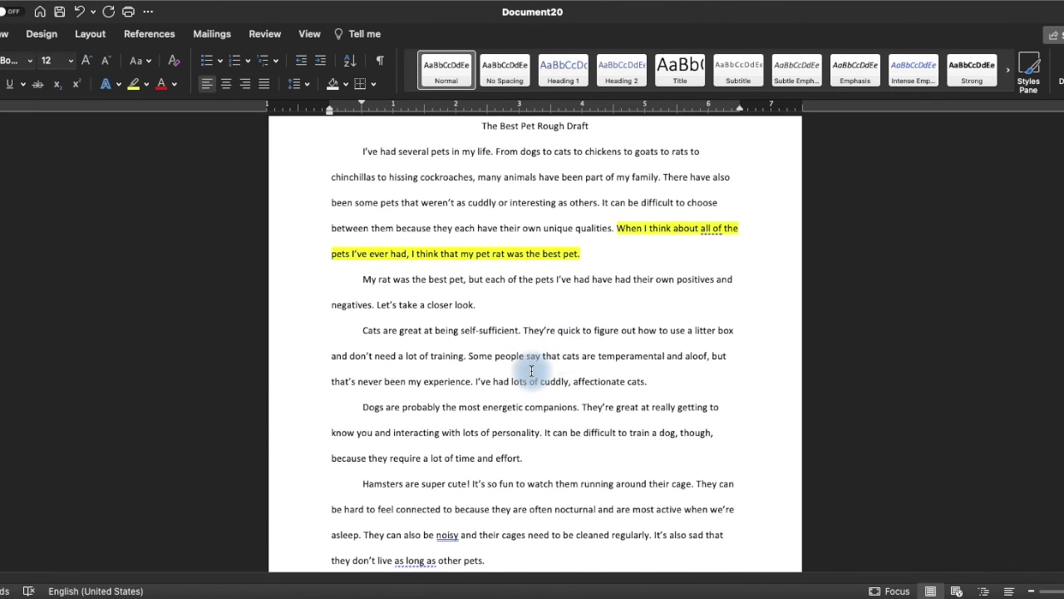
scroll(628, 401, down, 1)
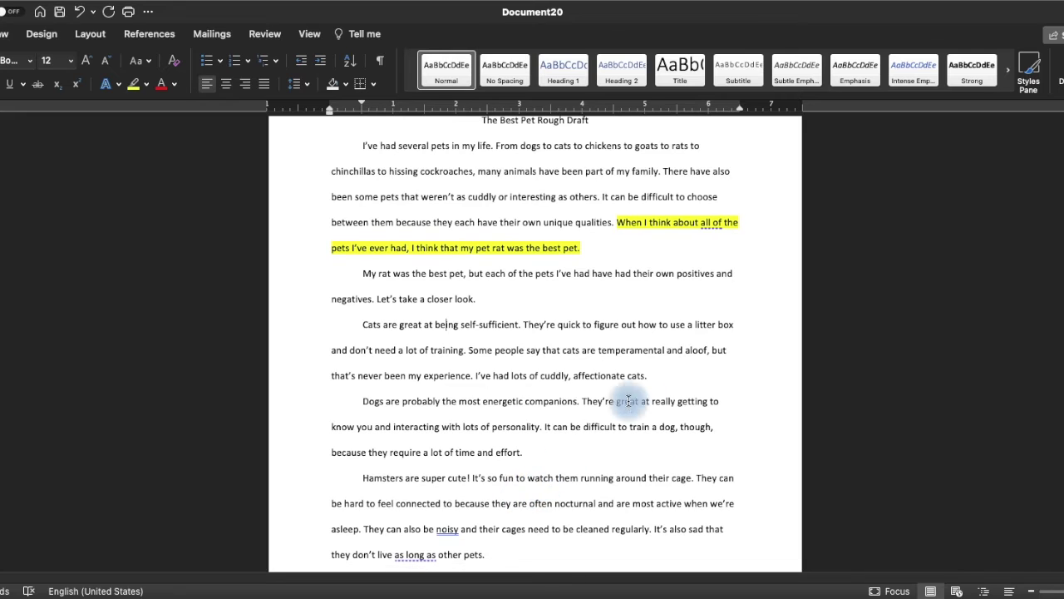
click(656, 375)
scroll(637, 380, down, 3)
scroll(636, 389, down, 5)
scroll(637, 389, down, 2)
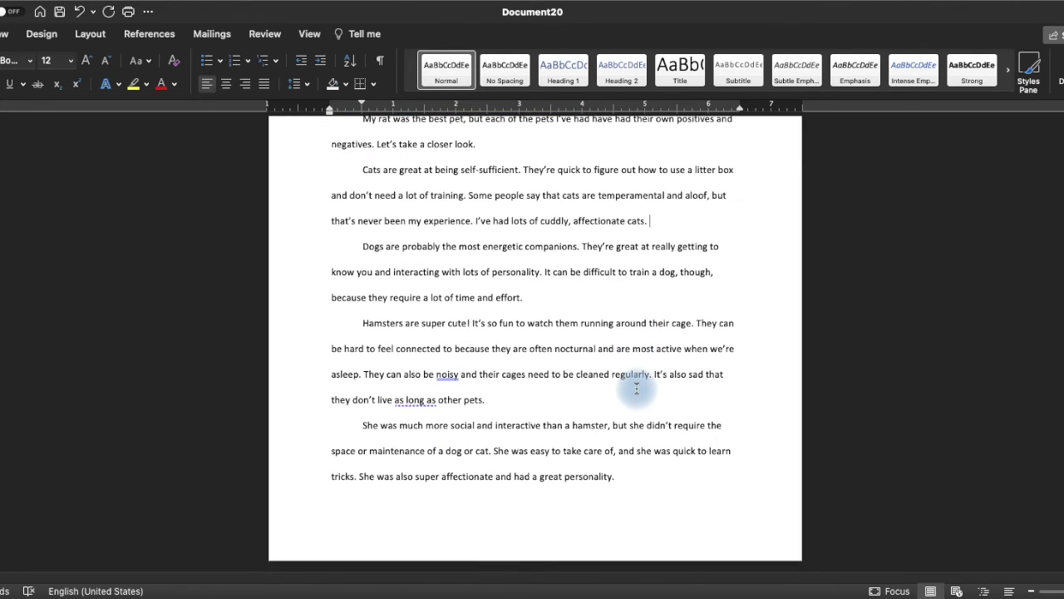
scroll(637, 388, up, 1)
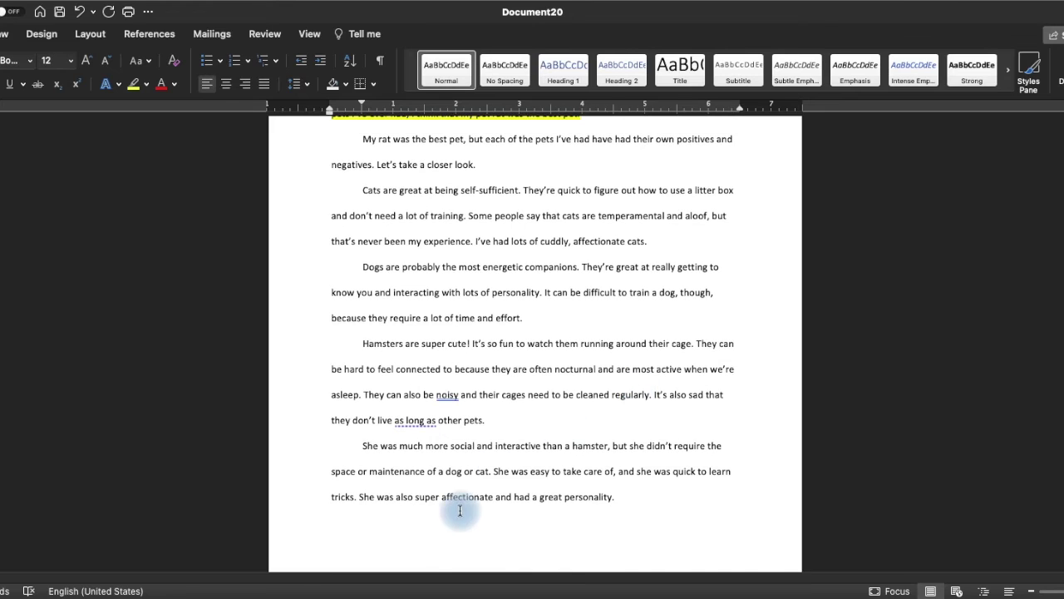
scroll(555, 431, up, 2)
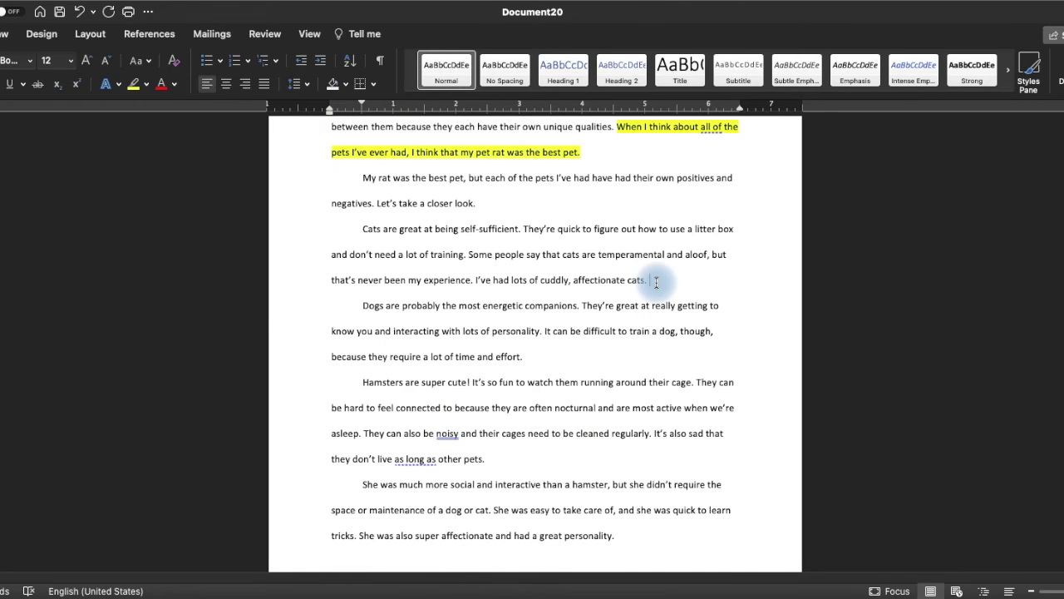
text(owever, c)
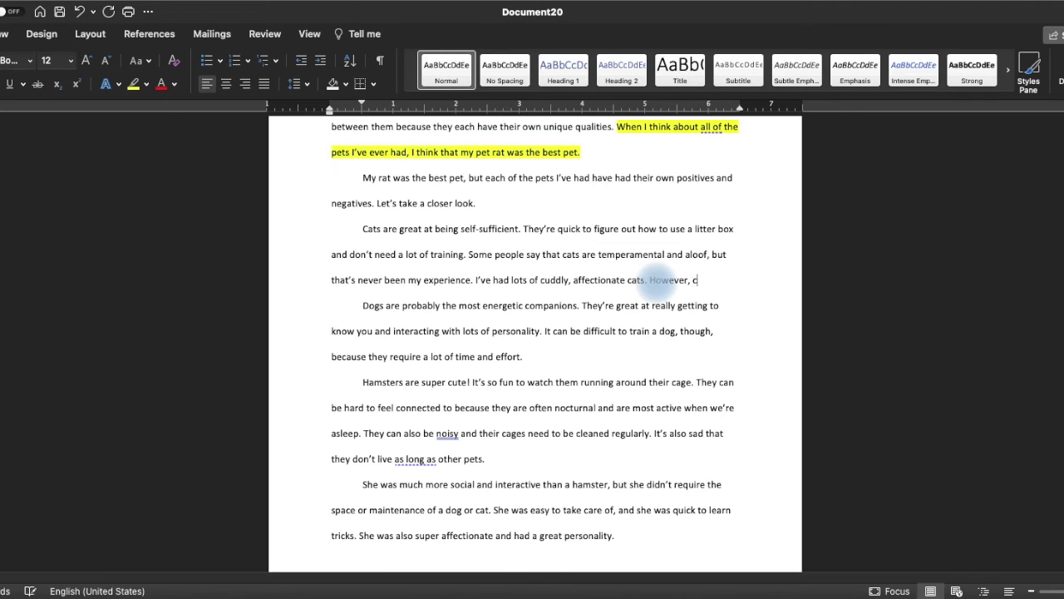
text(ats can be a lot of wor)
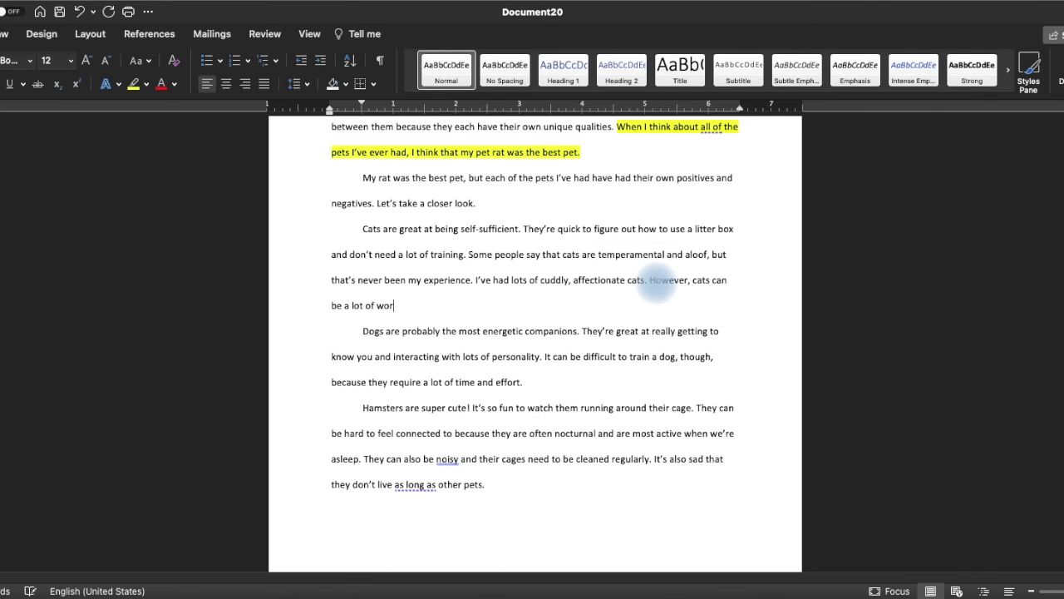
text(k and they )
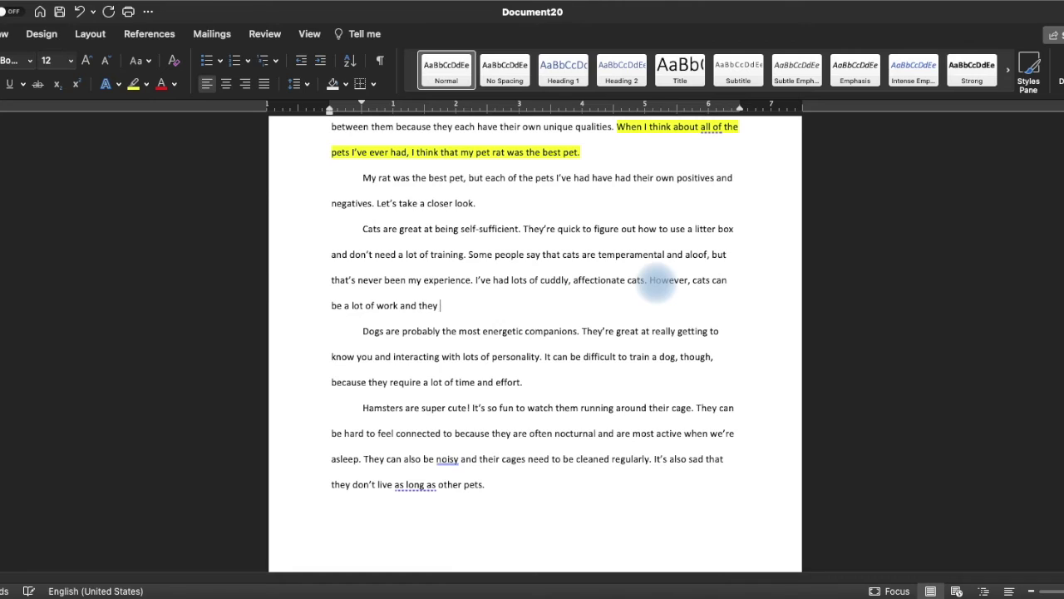
text(need a lot of space. You have to clea)
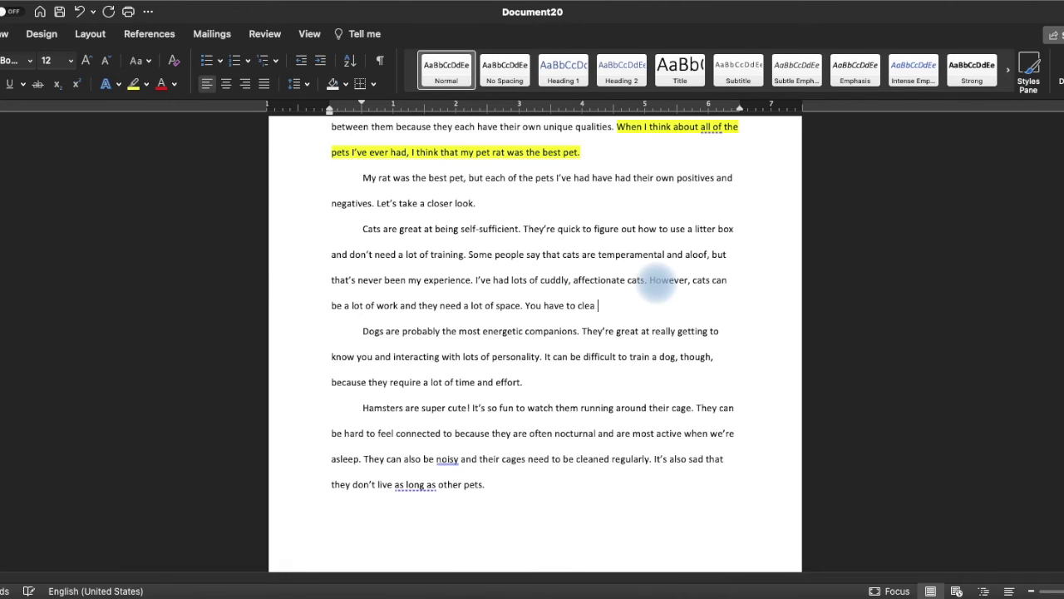
Step: Continue the cats paragraph with regular litter box cleaning, furniture damage from claws, and the risk of being hurt or killing wildlife outside
text(n their litter boxes regu)
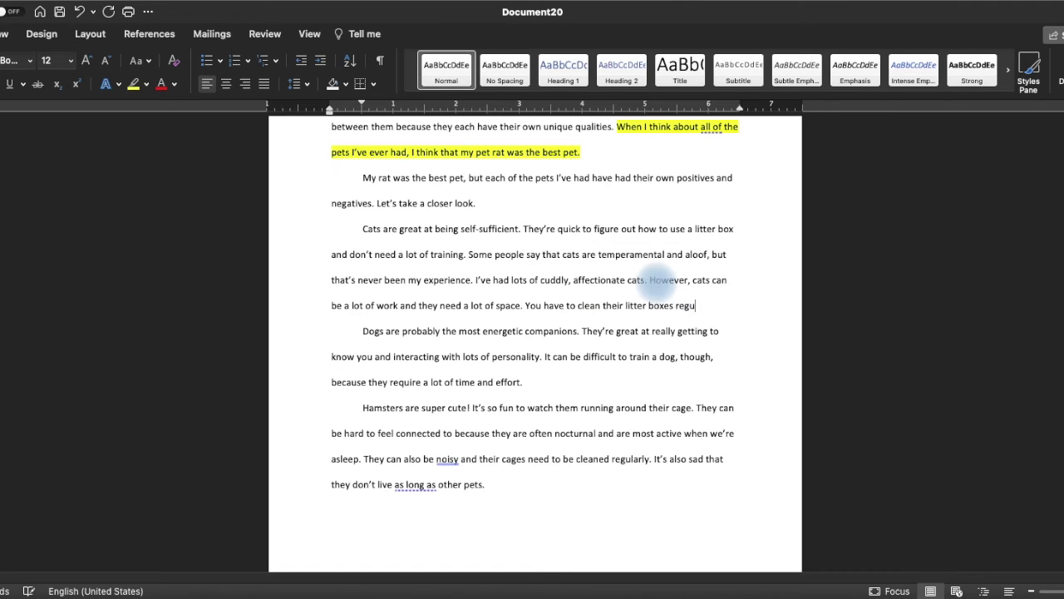
text(larly, and they can )
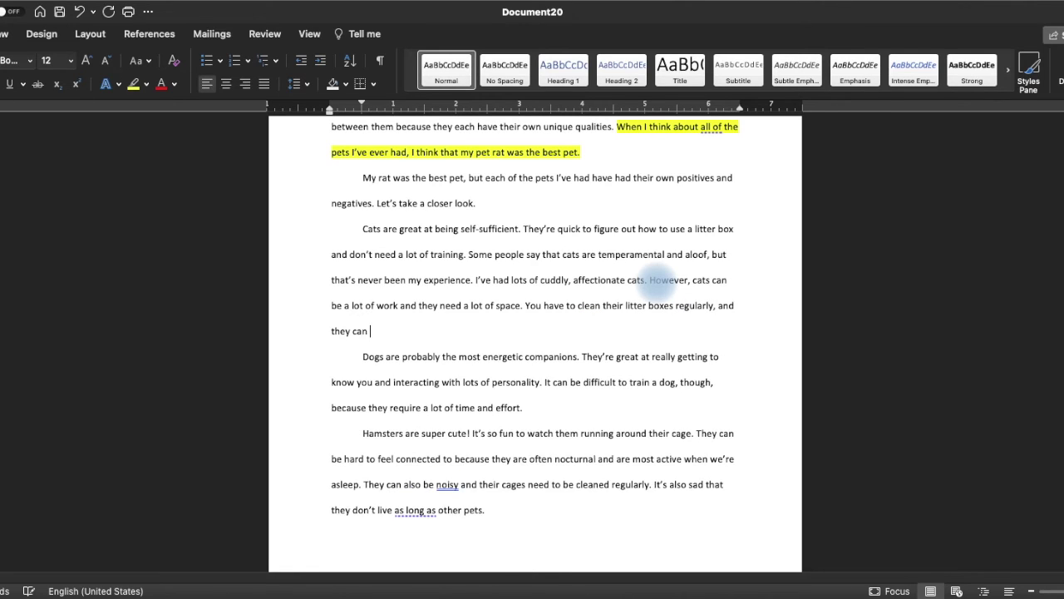
text(damage furniture with their claws. )
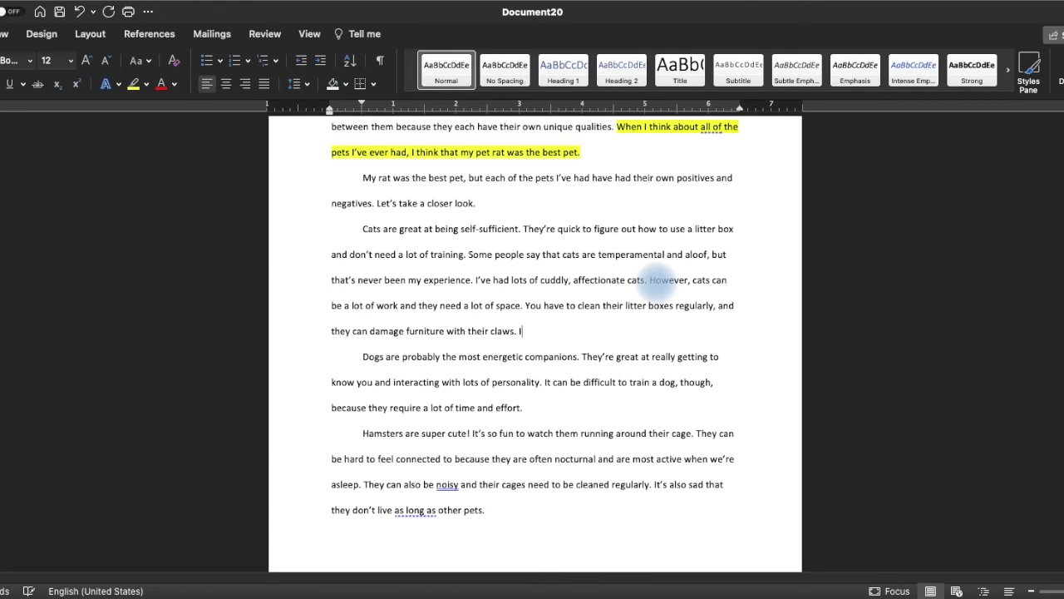
text(If they get )
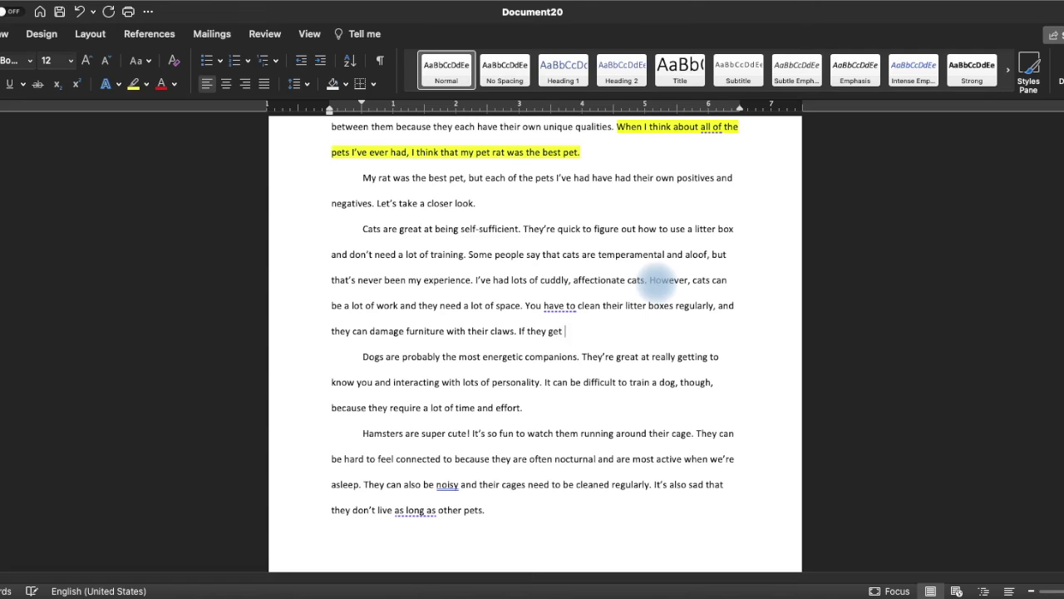
text(outside, they can be hurt or kill wildlife.)
click(673, 355)
drag(361, 230, 720, 343)
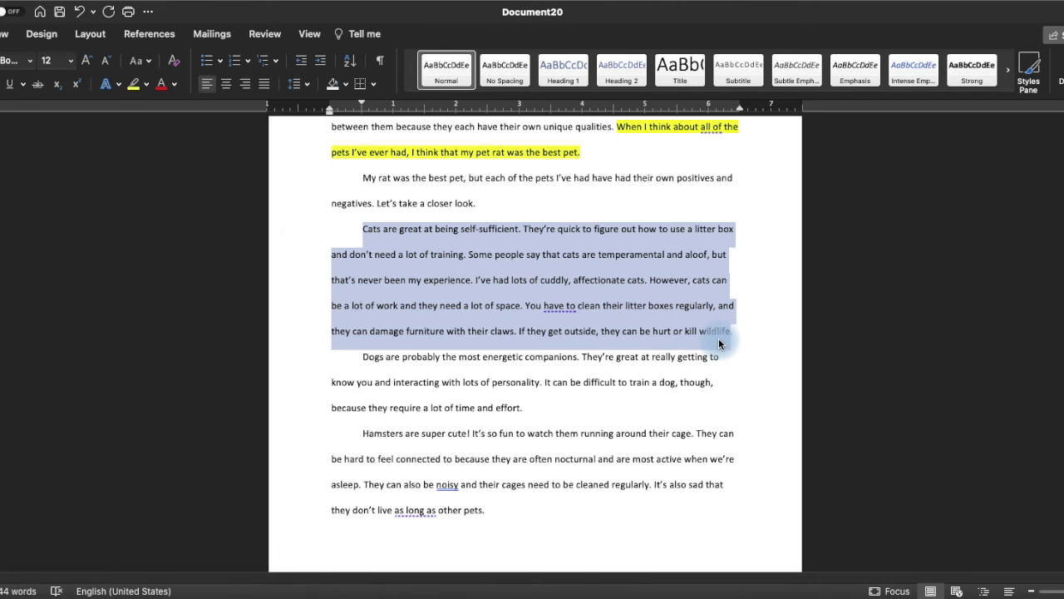
Step: Insert "The rat had a lot of positives and very few of the negatives." as the opening sentence of the last paragraph
scroll(621, 408, down, 5)
scroll(575, 410, down, 1)
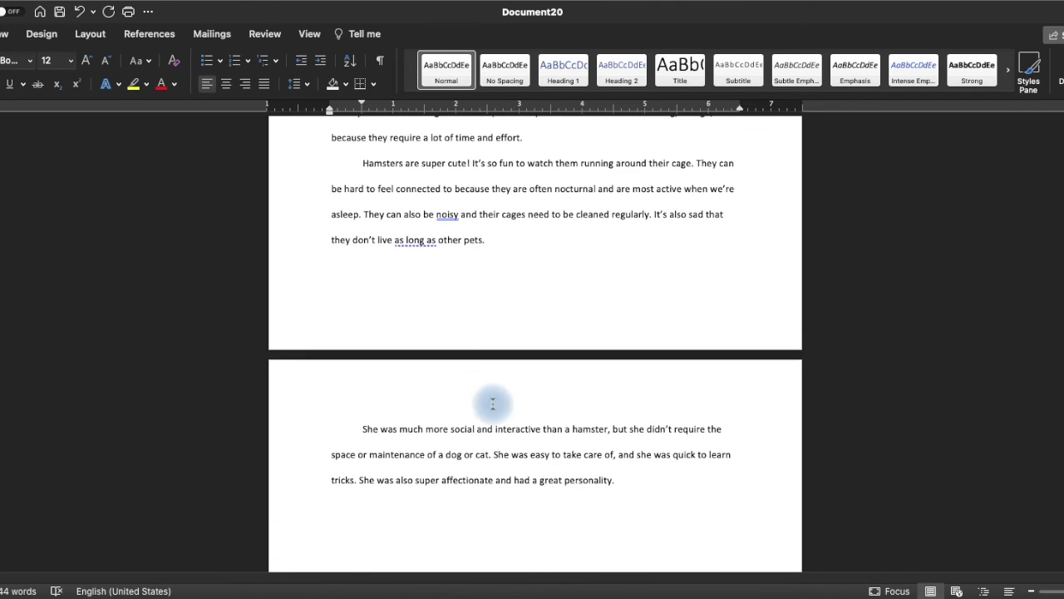
click(515, 422)
click(359, 428)
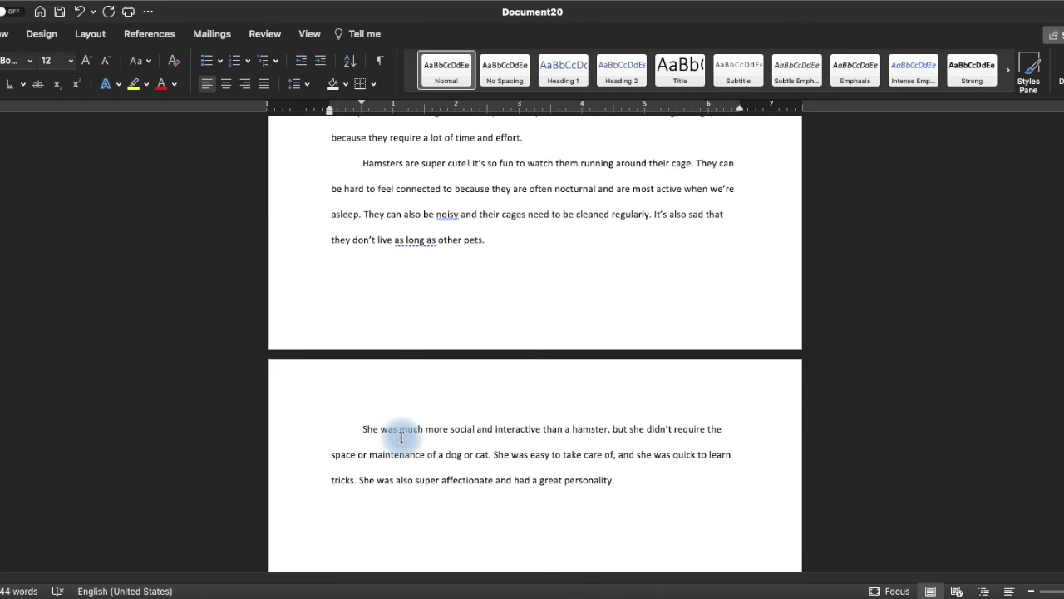
text(The rat didn't have)
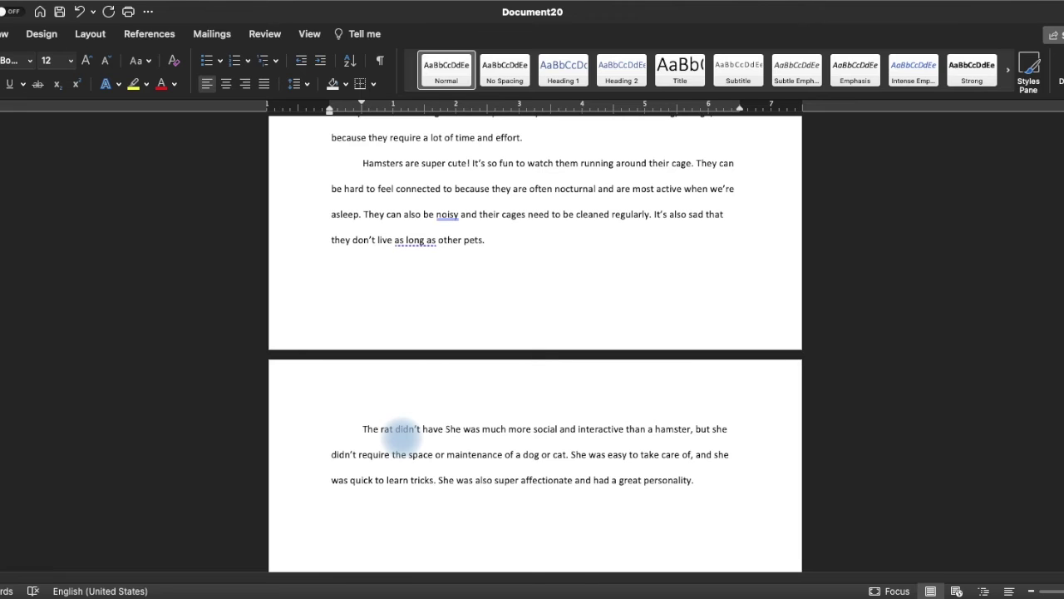
key(BackSpace)
key(BackSpace)
key(BackSpace)
key(BackSpace)
key(BackSpace)
key(BackSpace)
key(BackSpace)
key(BackSpace)
key(BackSpace)
key(BackSpace)
key(BackSpace)
key(BackSpace)
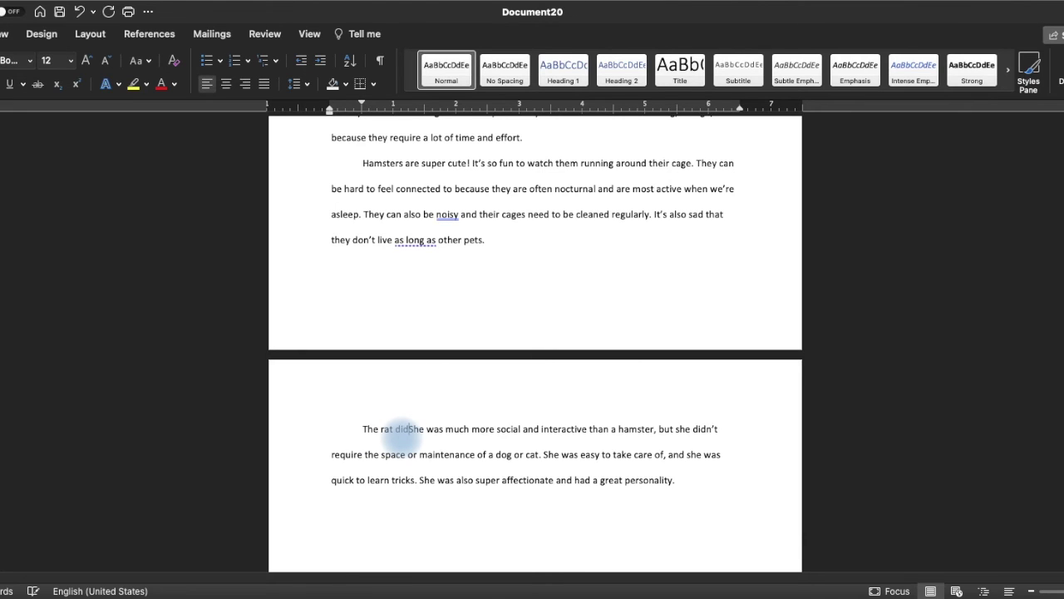
text(had a lot of positi)
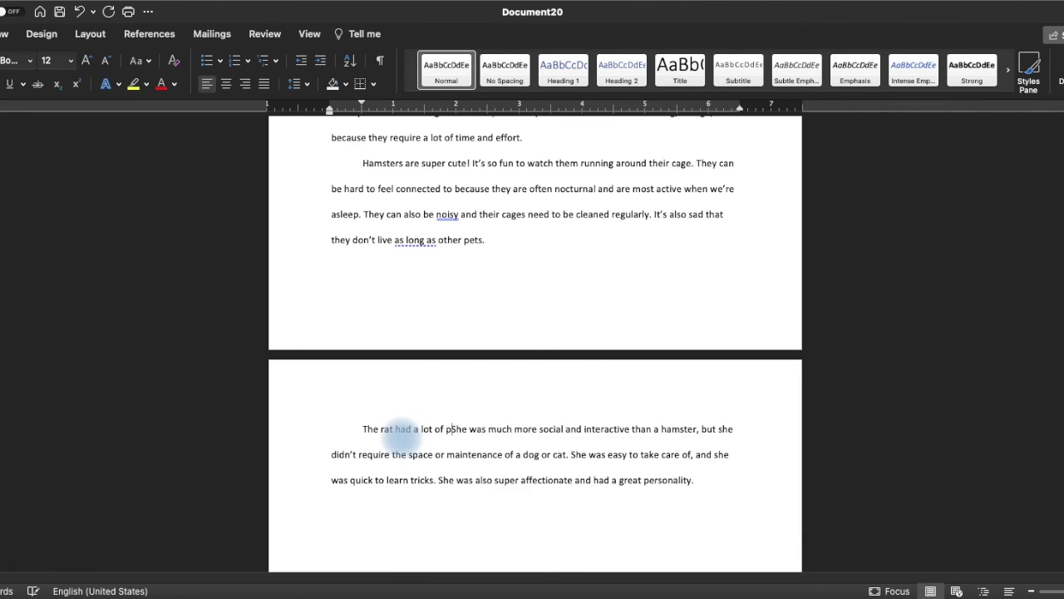
text(ves and very few o)
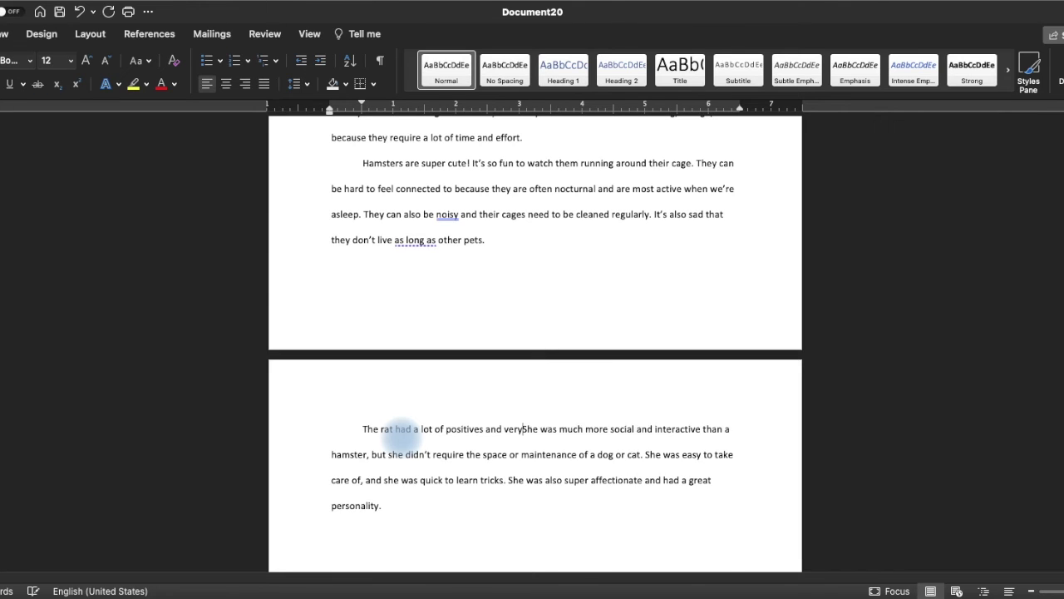
text(f th e)
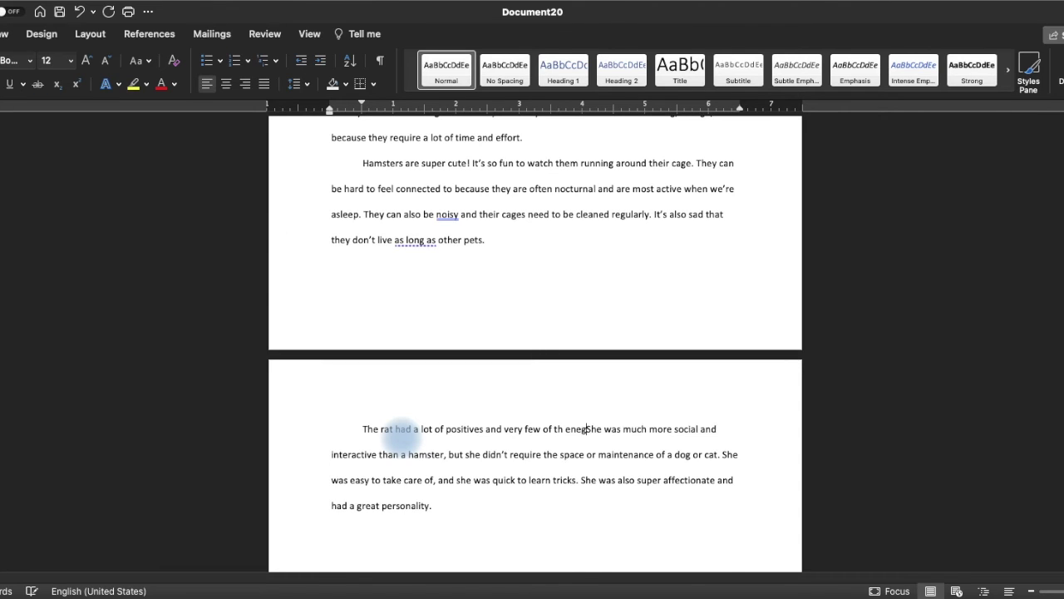
text( negatives.)
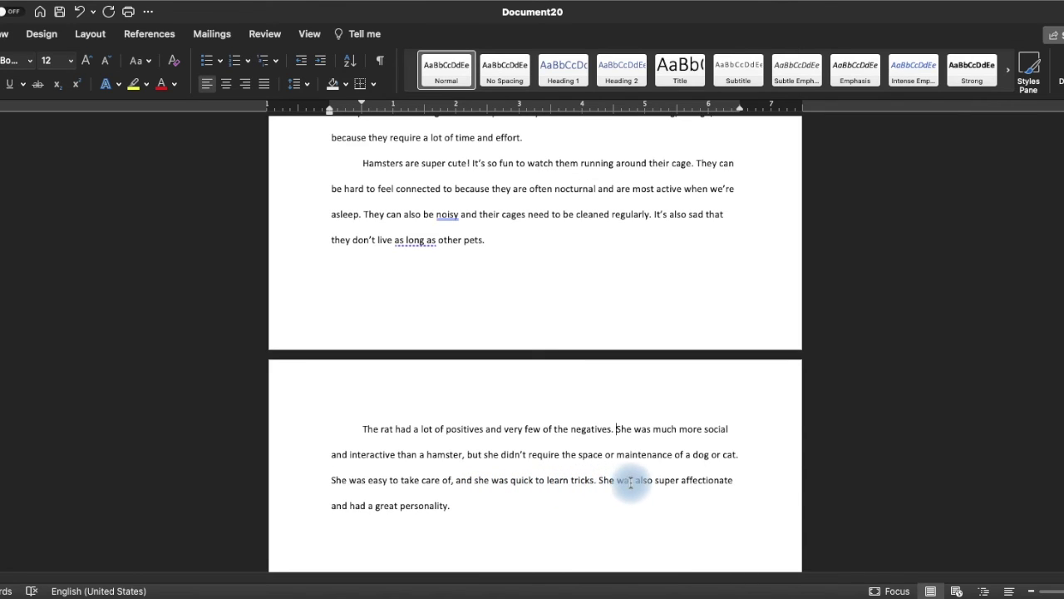
Step: Add a conclusion: "Overall, the best pet for me is one that is easy to care for but who has a big personality and can interact with me."
click(499, 505)
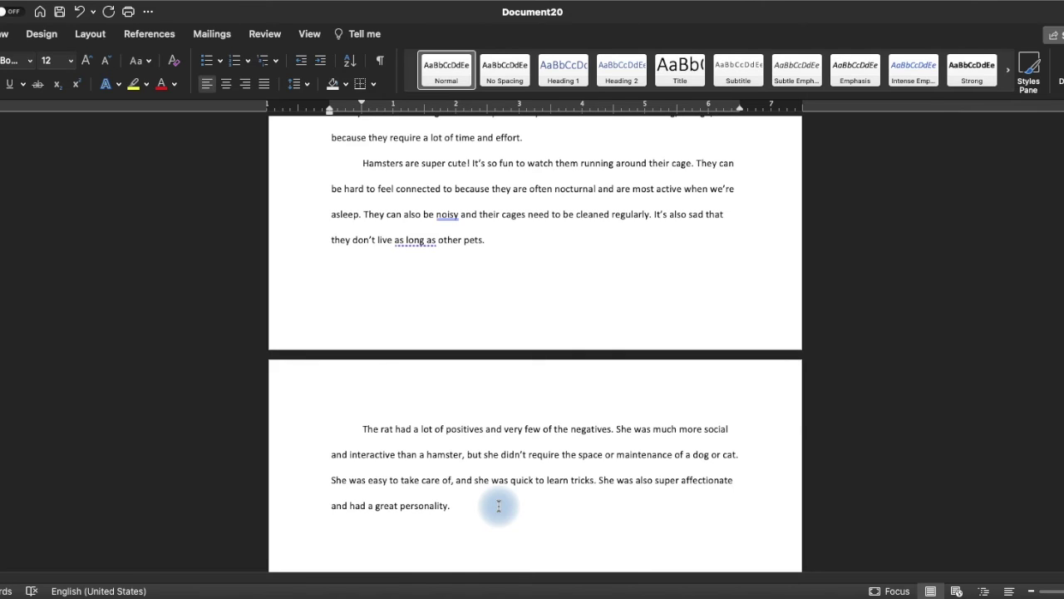
key(Return)
text(Overall, the best pet for )
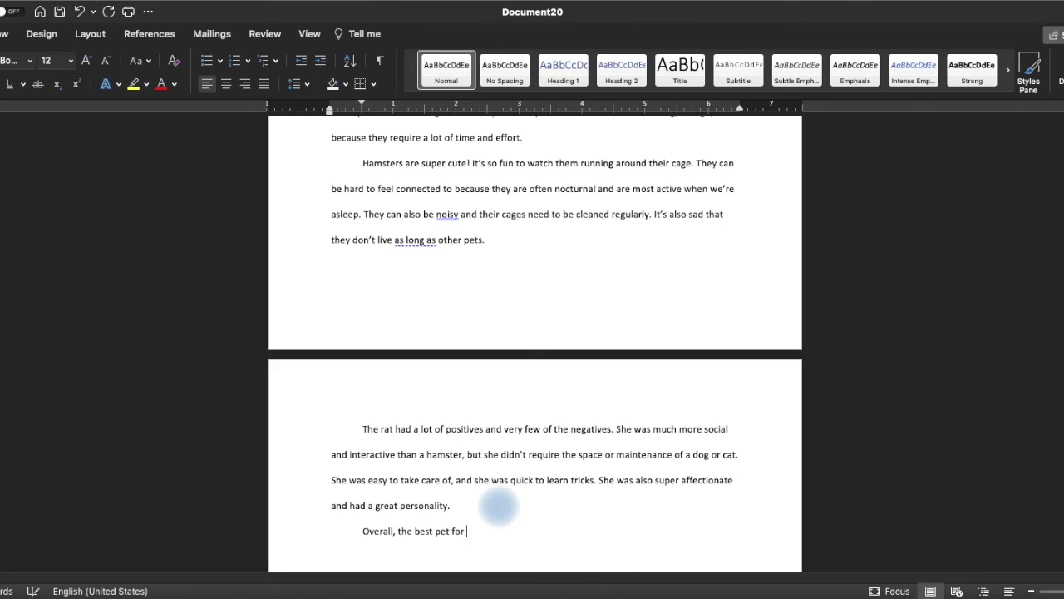
text(me is one that is easy to )
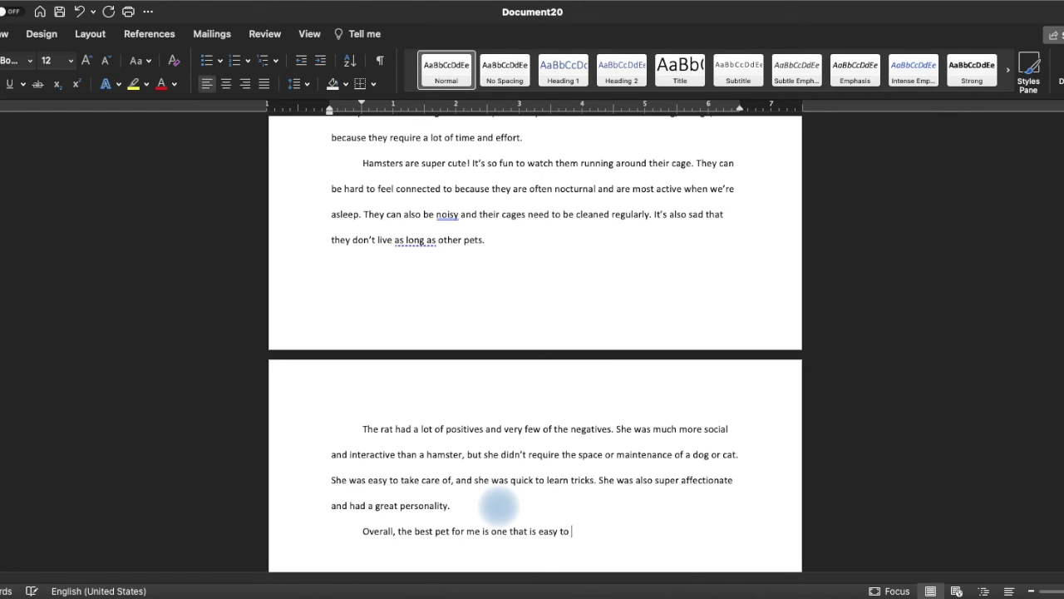
text(care for but who i)
text(as )
text(a big personality and can )
text(interact)
text( with m)
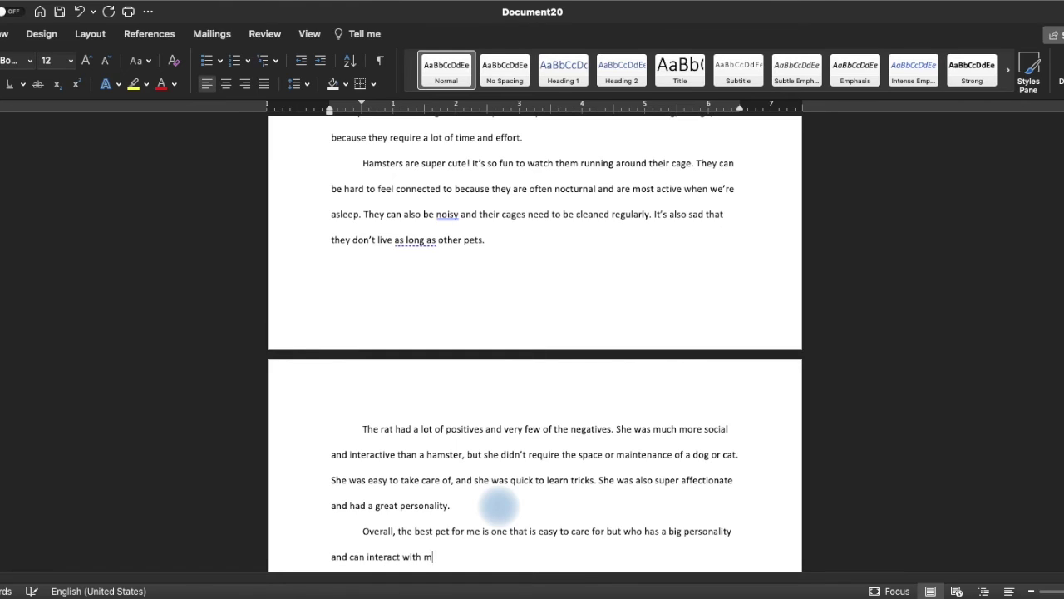
Step: Add to the conclusion "The rat is the best of both worlds" and that she was an interactive friend without a dog or cat's space and cleaning commitment
text(e. The rat is the best o)
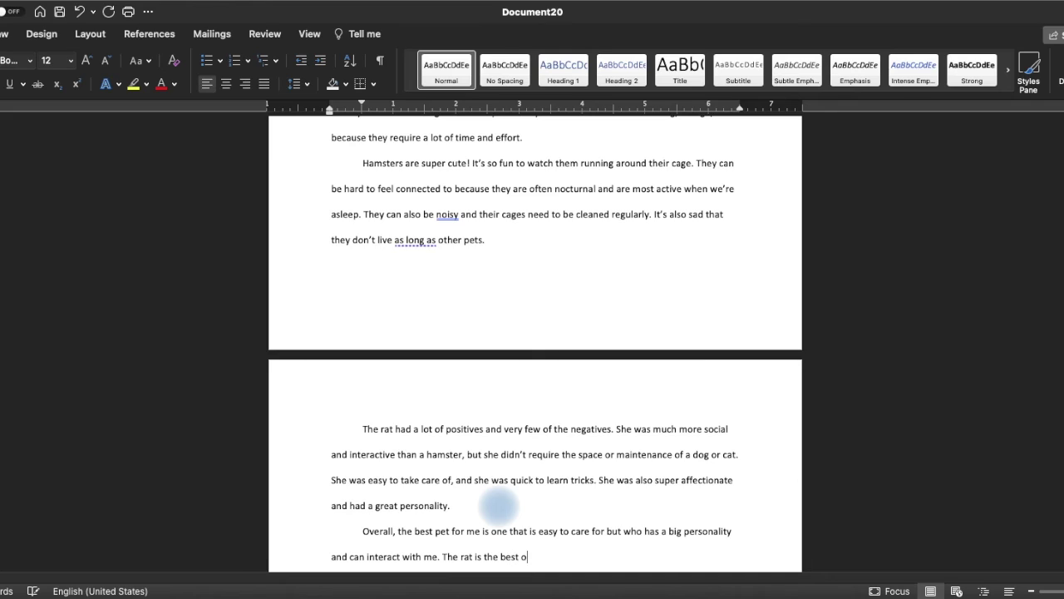
text(f both worlds. She was able to l)
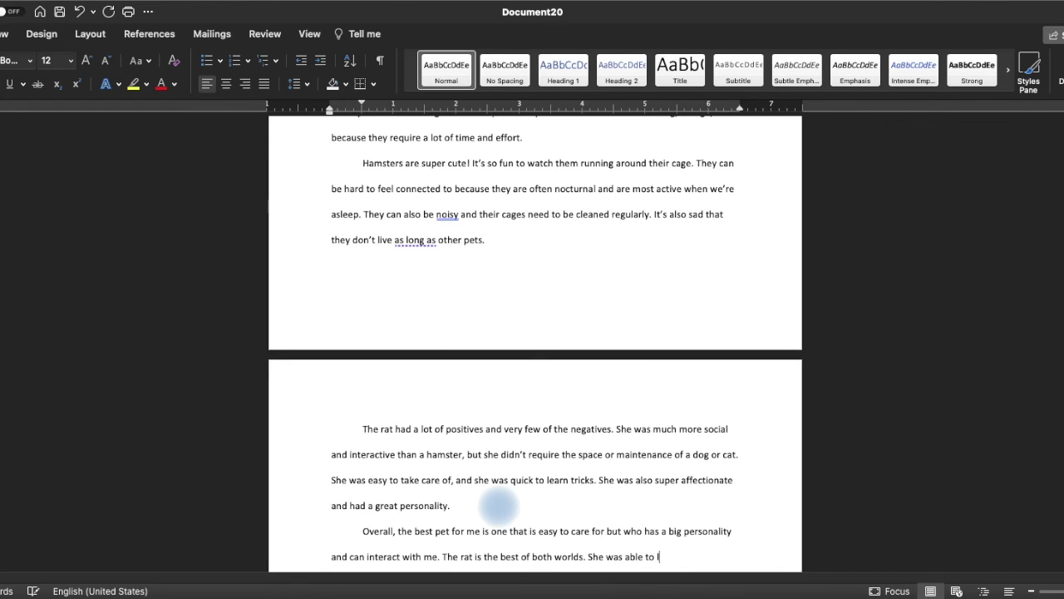
text(earn t)
key(BackSpace)
key(BackSpace)
key(BackSpace)
text(big part of my life )
text(as an interactive friend without )
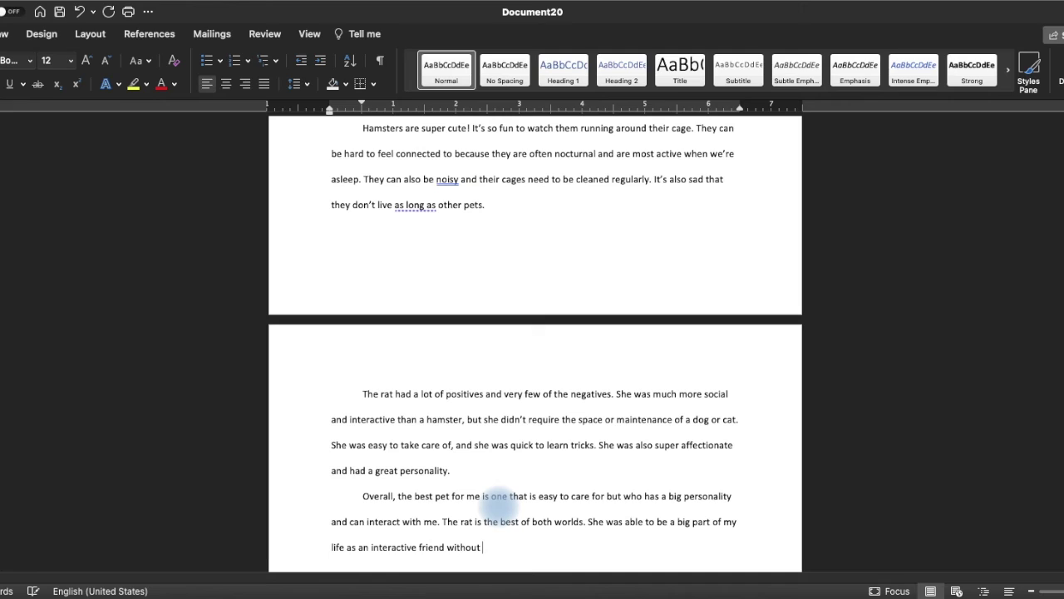
text(the big comm)
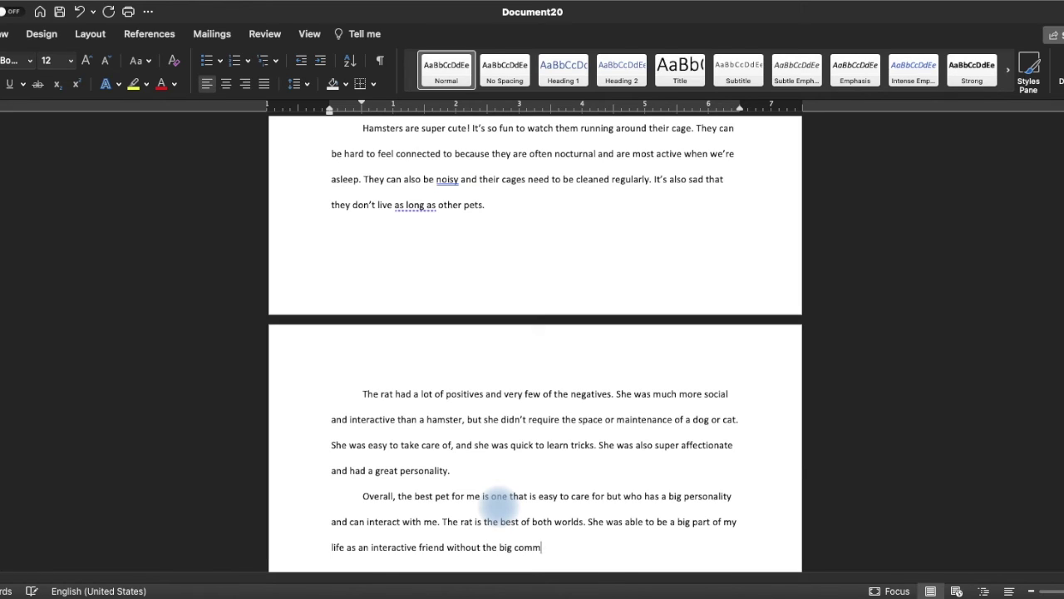
text(itment of space and )
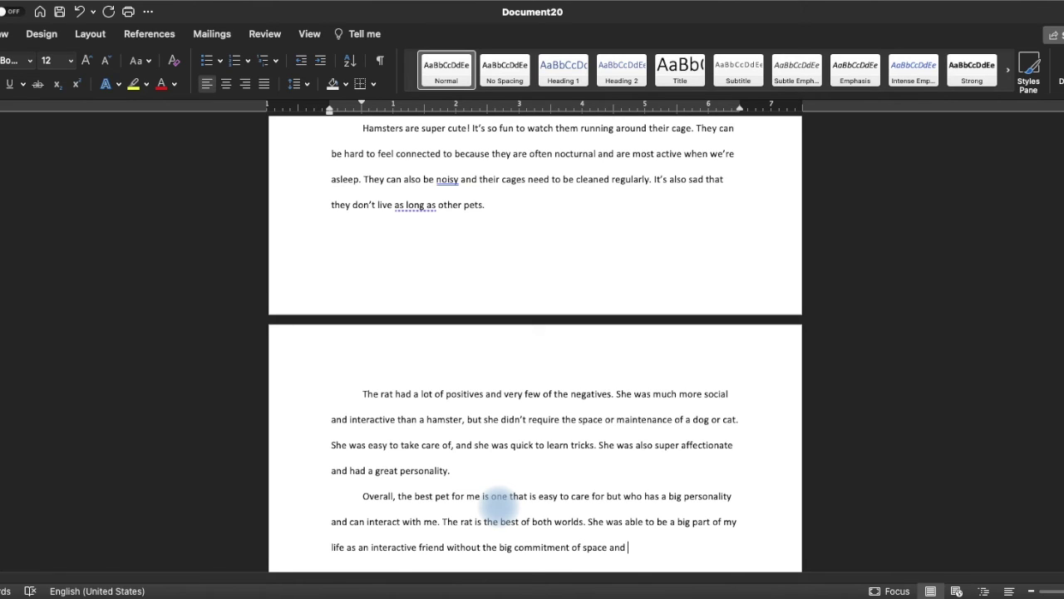
text(cleaning )
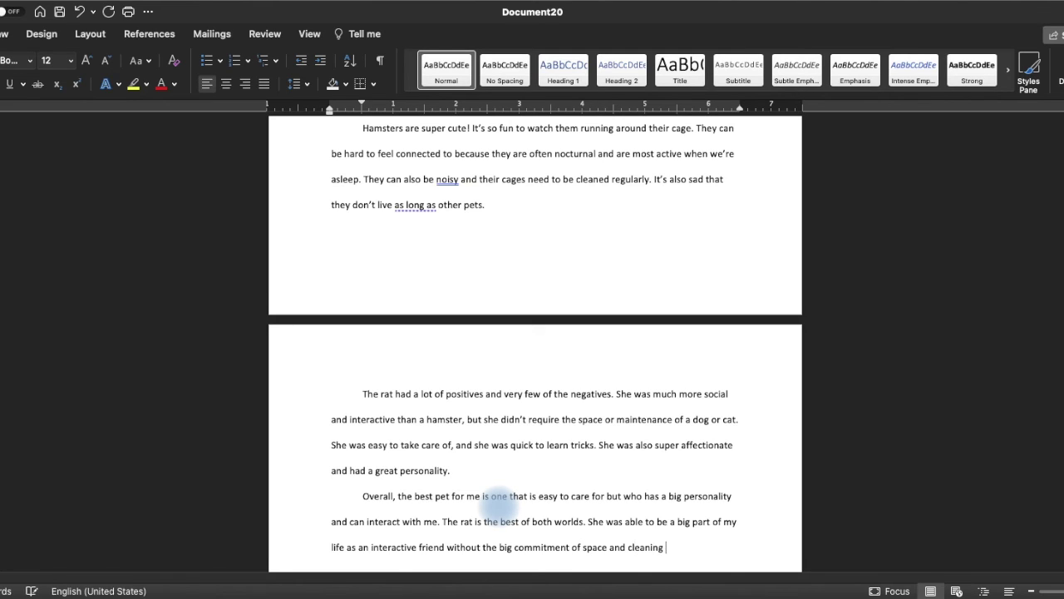
text(that a dog or cat had.)
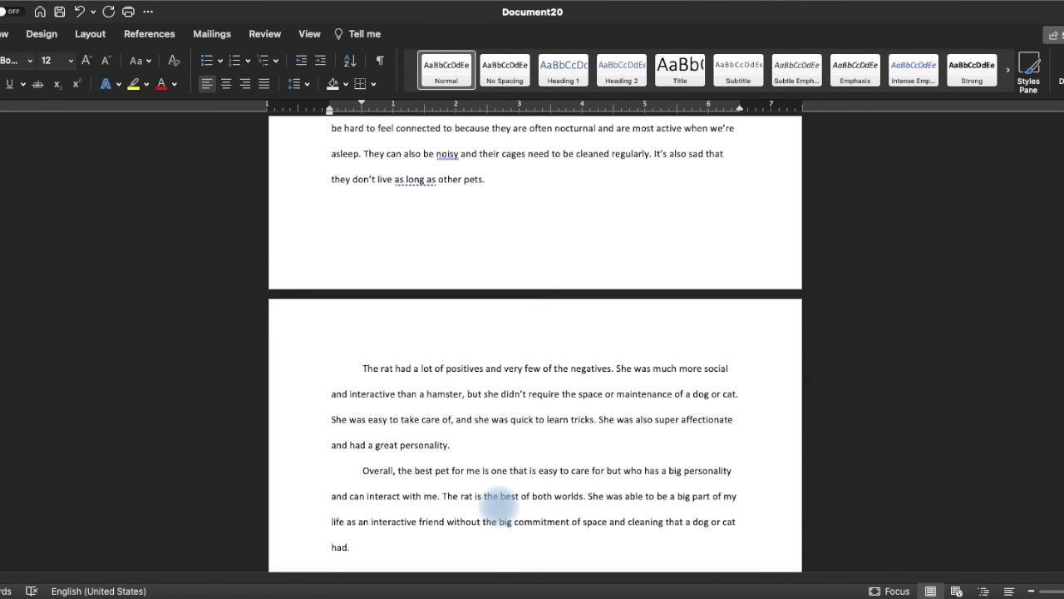
Step: Review the revised essay from the highlighted main claim through the pet paragraphs to the rat paragraph
scroll(599, 450, up, 5)
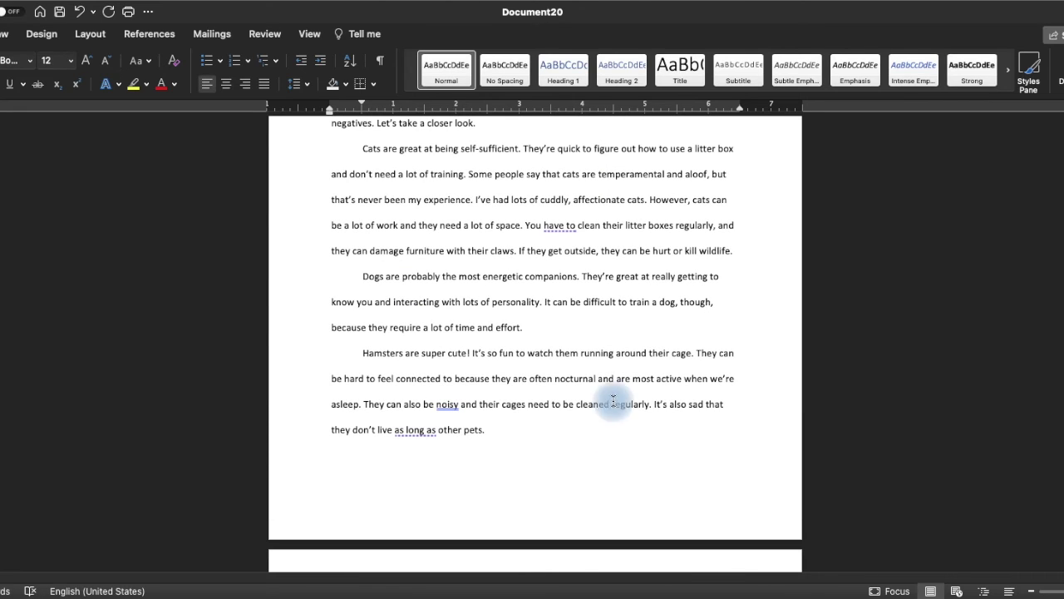
scroll(612, 391, up, 3)
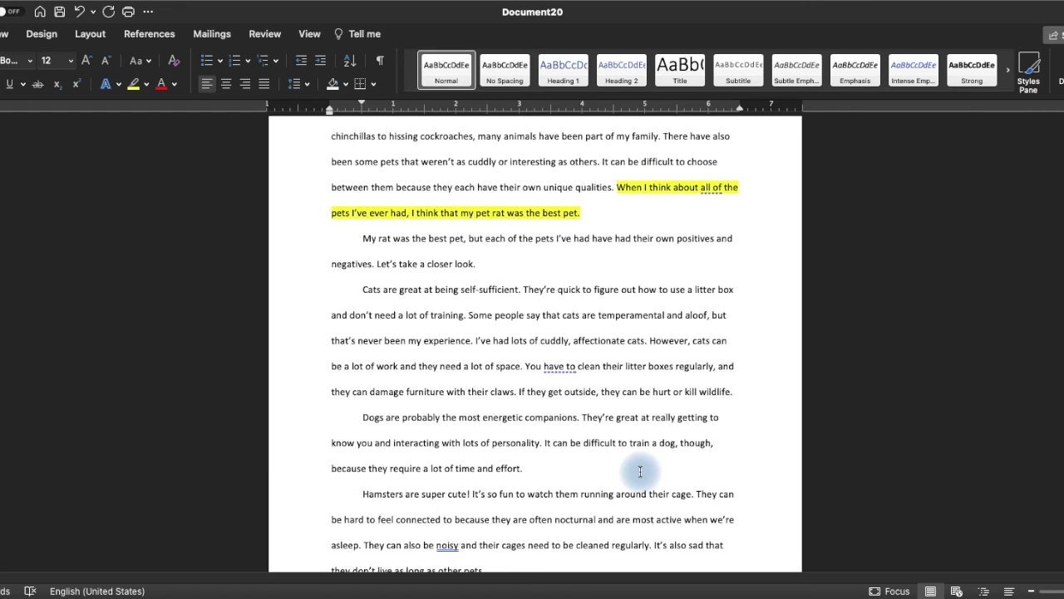
scroll(631, 391, down, 5)
scroll(631, 416, up, 10)
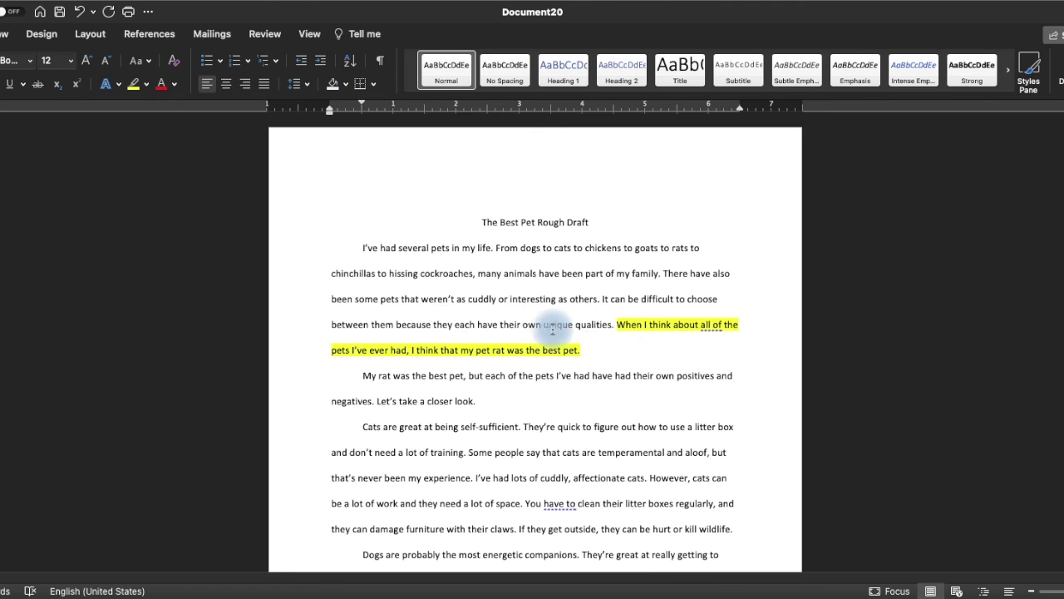
scroll(630, 334, down, 5)
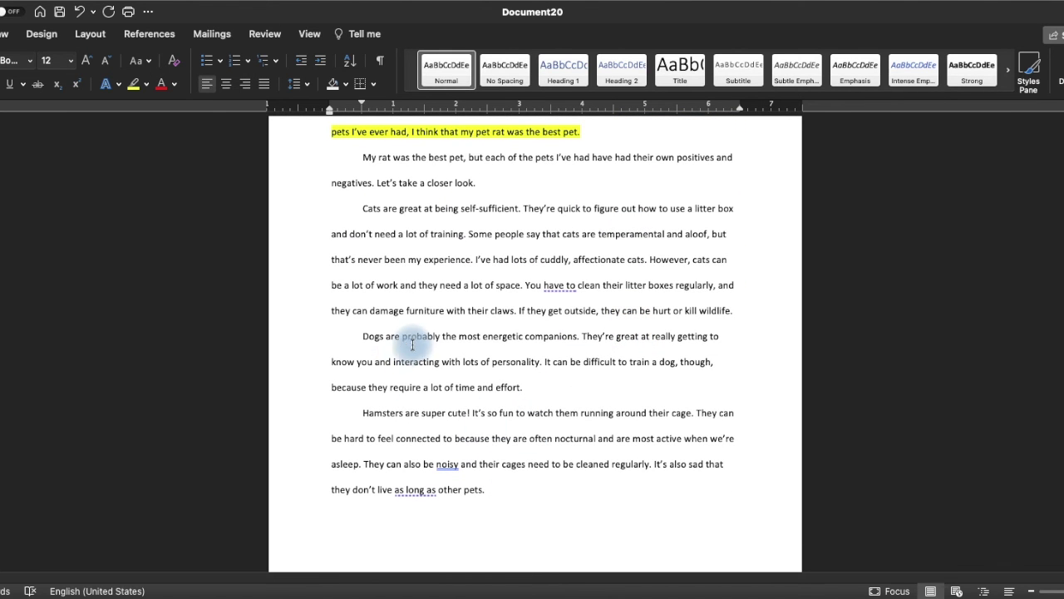
scroll(463, 418, down, 2)
scroll(463, 418, down, 5)
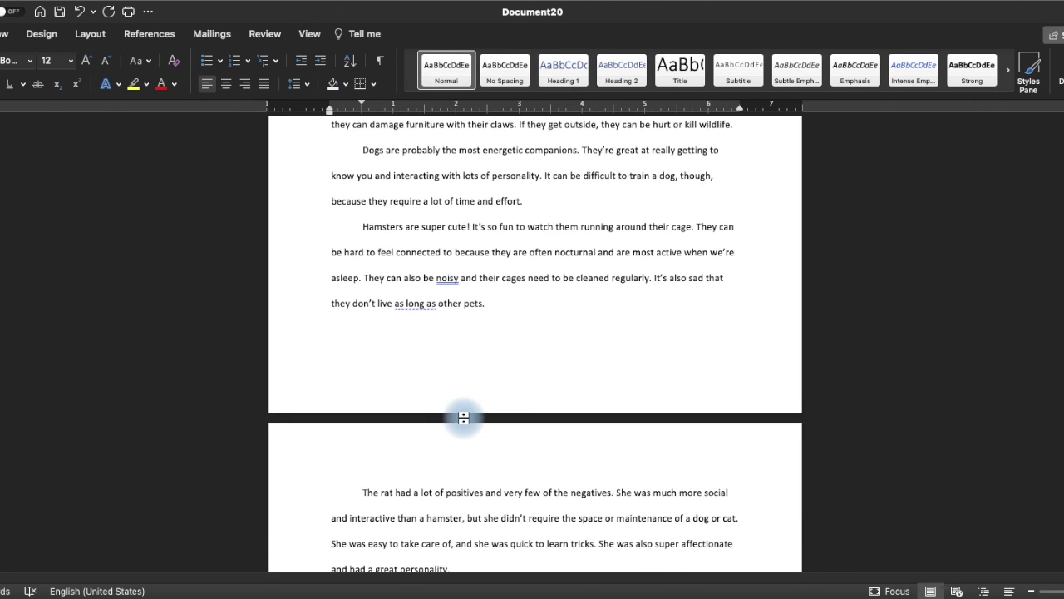
scroll(465, 418, up, 10)
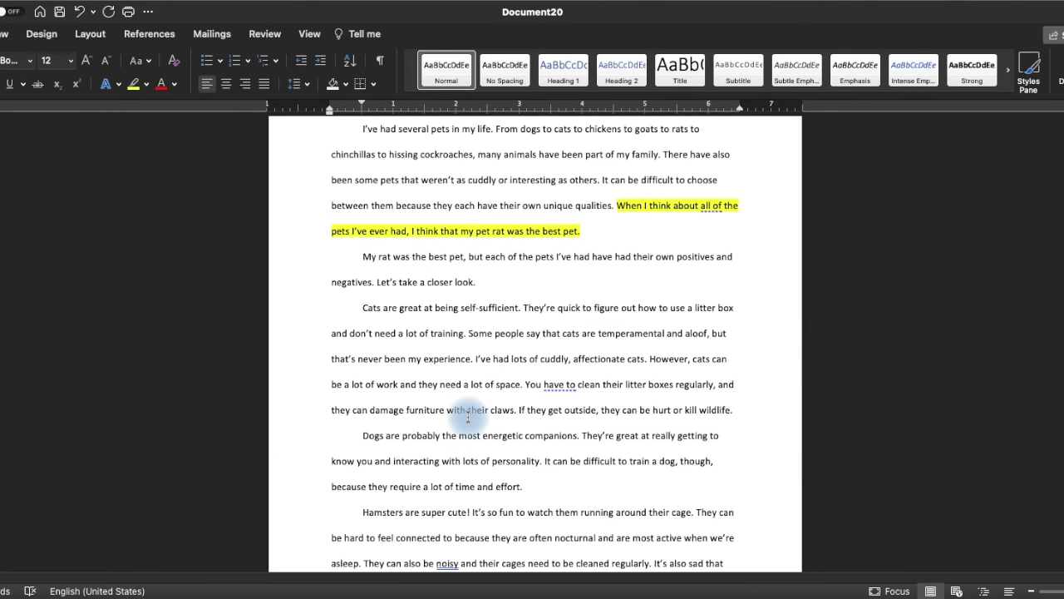